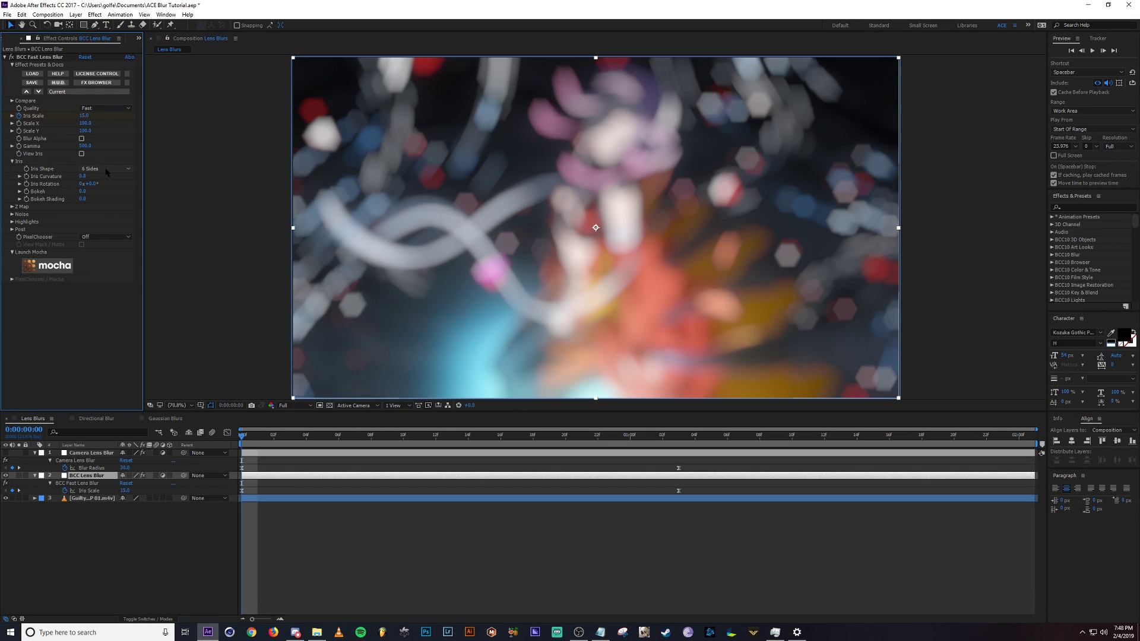
# Try a different Iris Shape and Bokeh amount on the BCC Fast Lens Blur effect
pyautogui.click(106, 169)
pyautogui.click(95, 173)
pyautogui.click(107, 169)
pyautogui.click(112, 257)
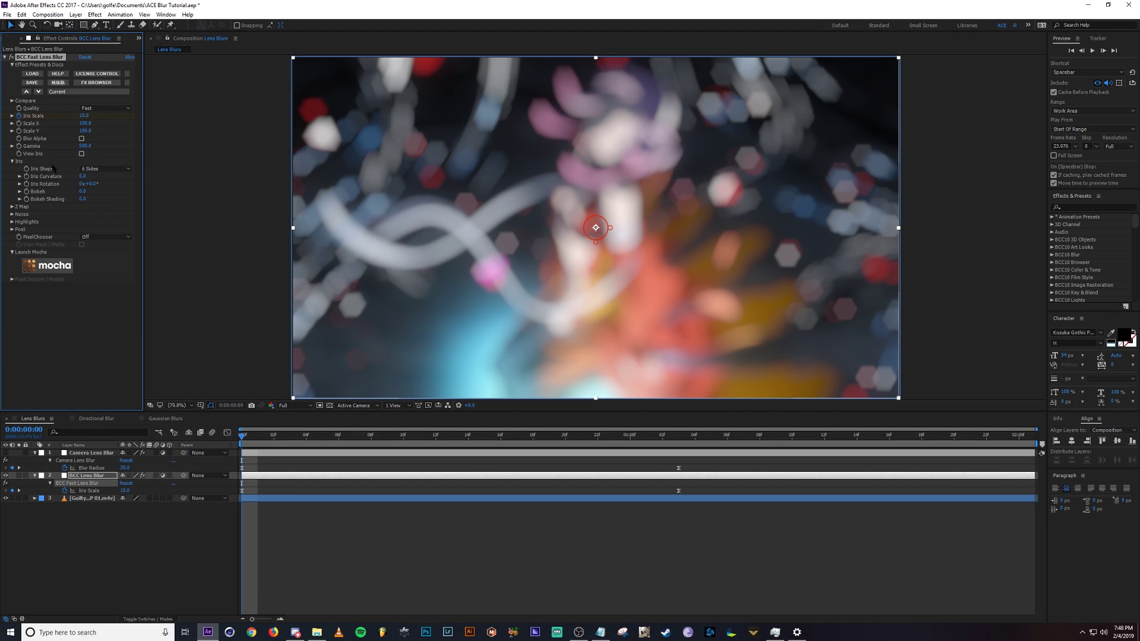
pyautogui.moveTo(83, 191)
pyautogui.mouseDown()
pyautogui.moveTo(23, 193)
pyautogui.moveTo(155, 204)
pyautogui.mouseUp()
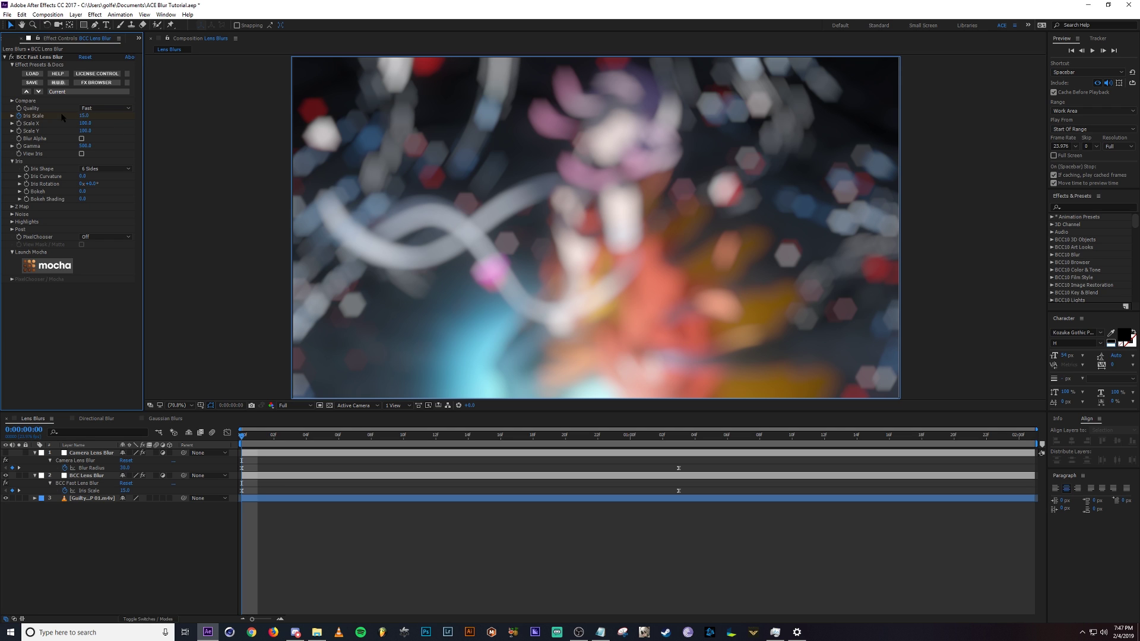
# Try different Iris Scale and Scale X values on the BCC Fast Lens Blur effect and undo the changes
pyautogui.click(86, 116)
pyautogui.write('150')
pyautogui.moveTo(87, 116)
pyautogui.mouseDown()
pyautogui.moveTo(73, 115)
pyautogui.moveTo(94, 115)
pyautogui.mouseUp()
pyautogui.hotkey('ctrl', 'z')
pyautogui.moveTo(83, 125); pyautogui.dragTo(282, 121)
pyautogui.hotkey('ctrl', 'z')
# Try a lower Gamma of about 147 and a higher Gamma of 815 on the BCC Fast Lens Blur
pyautogui.moveTo(85, 145); pyautogui.dragTo(3, 146)
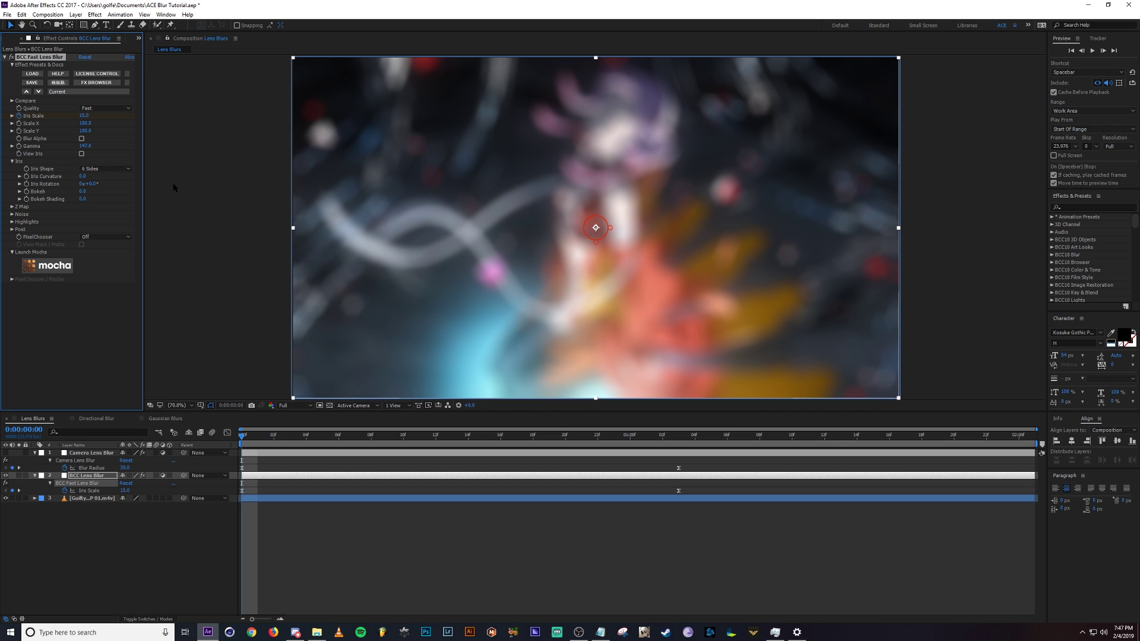
pyautogui.moveTo(85, 145); pyautogui.dragTo(482, 172)
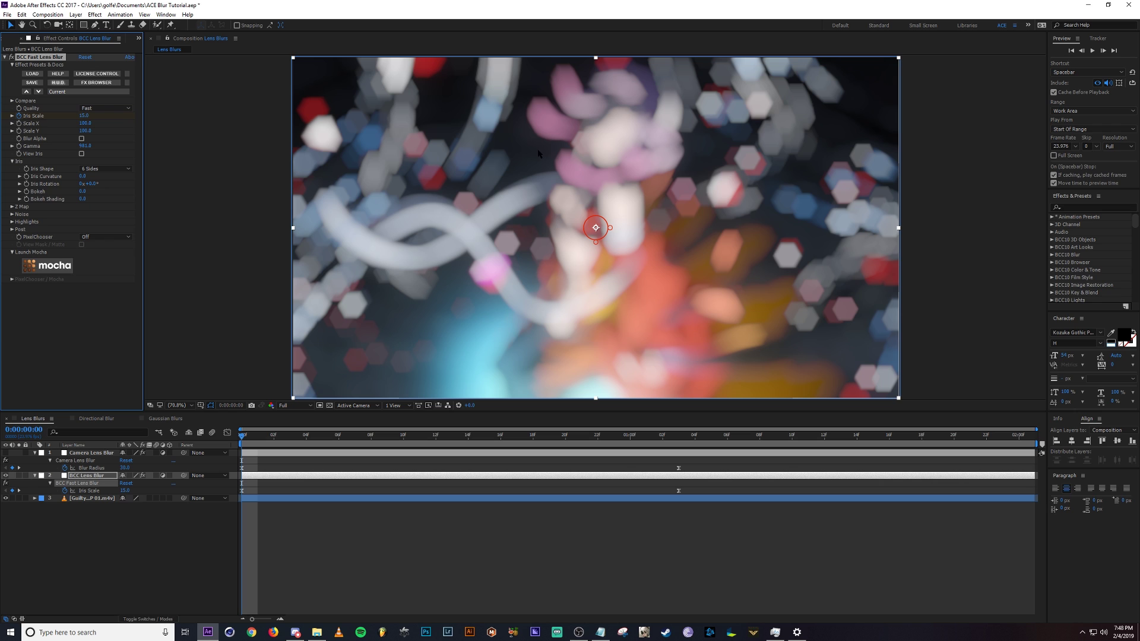
pyautogui.click(89, 146)
pyautogui.write('815')
pyautogui.press('Return')
# Set the Gamma of the BCC Fast Lens Blur to 500
pyautogui.click(82, 145)
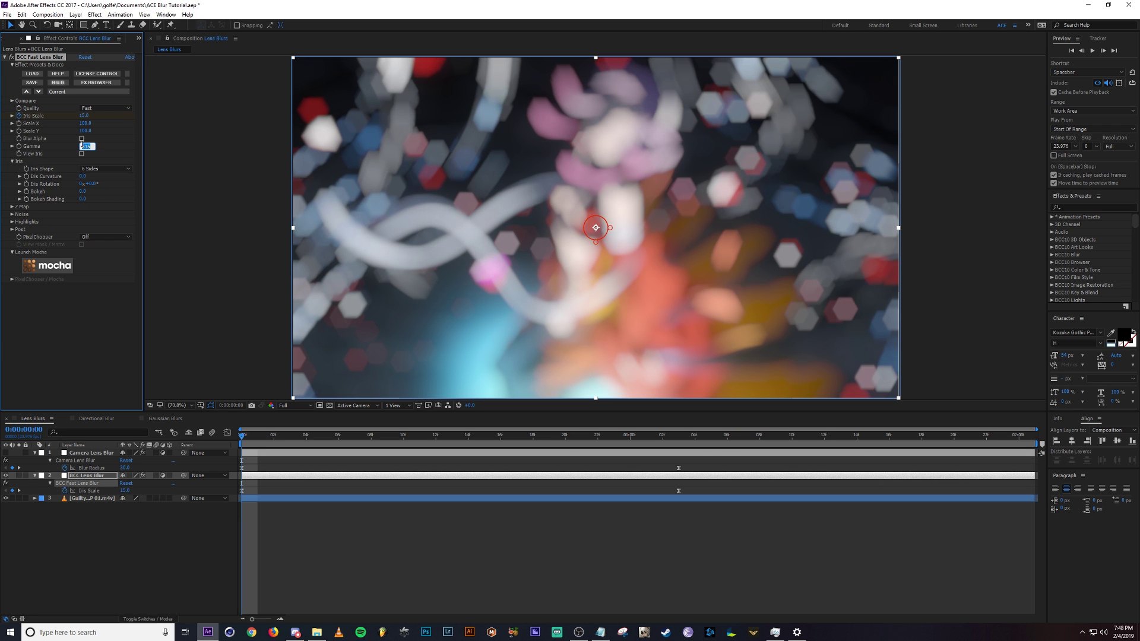
pyautogui.write('500')
pyautogui.press('Return')
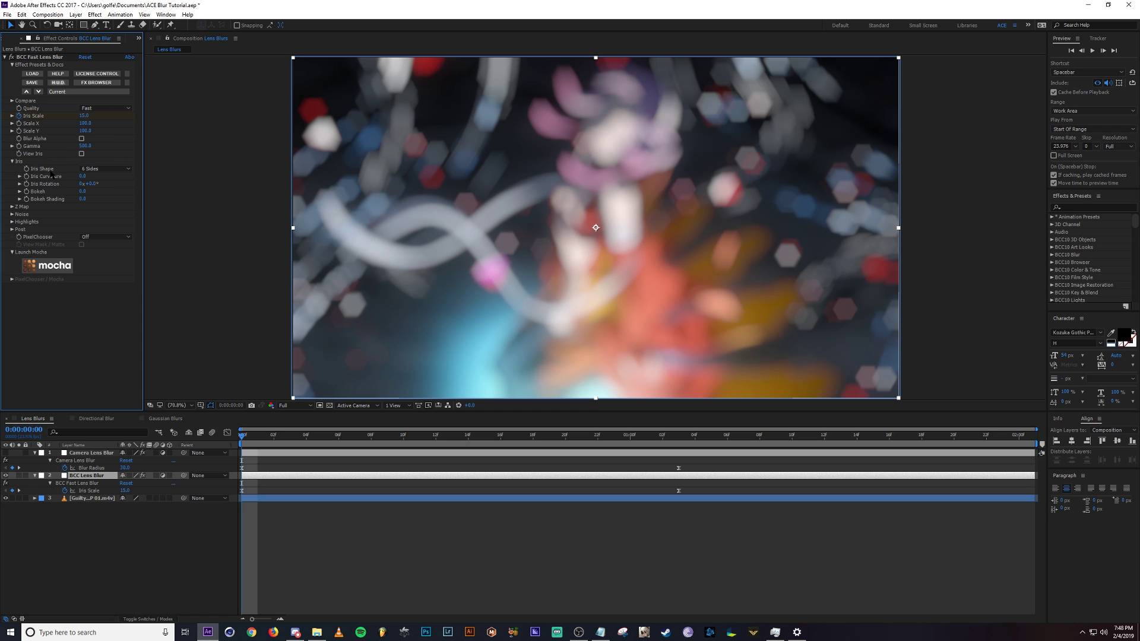
# Try an Iris Shape of 3 Sides and rotate the iris
pyautogui.click(105, 171)
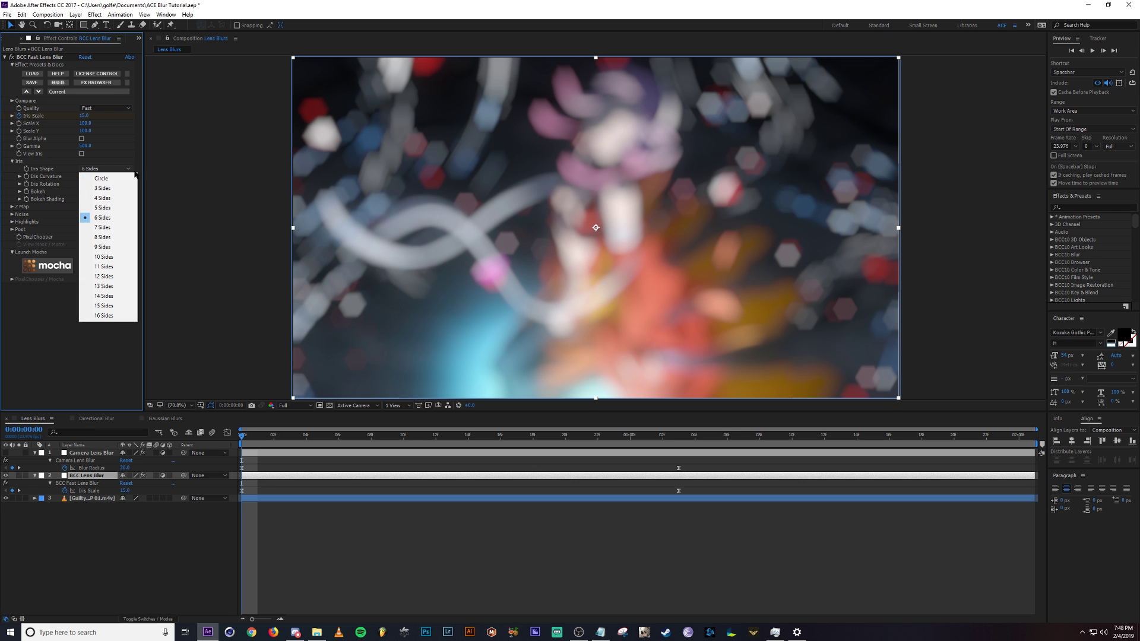
pyautogui.click(103, 189)
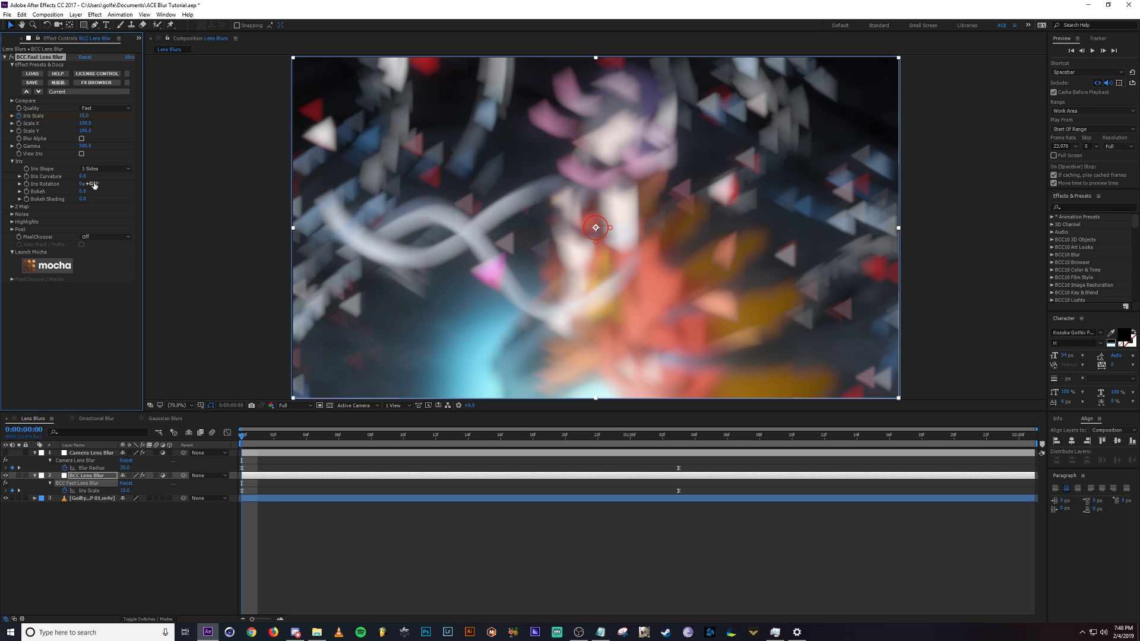
pyautogui.moveTo(92, 184); pyautogui.dragTo(204, 191)
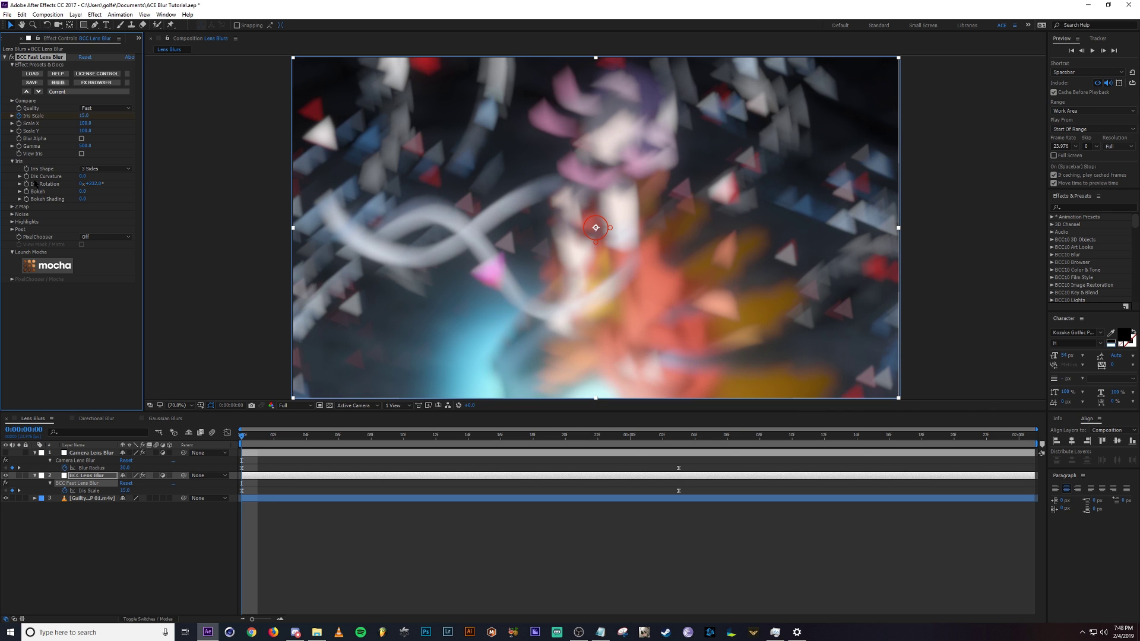
# Try an Iris Shape of 7 Sides and return the Iris Shape to 6 Sides
pyautogui.click(106, 168)
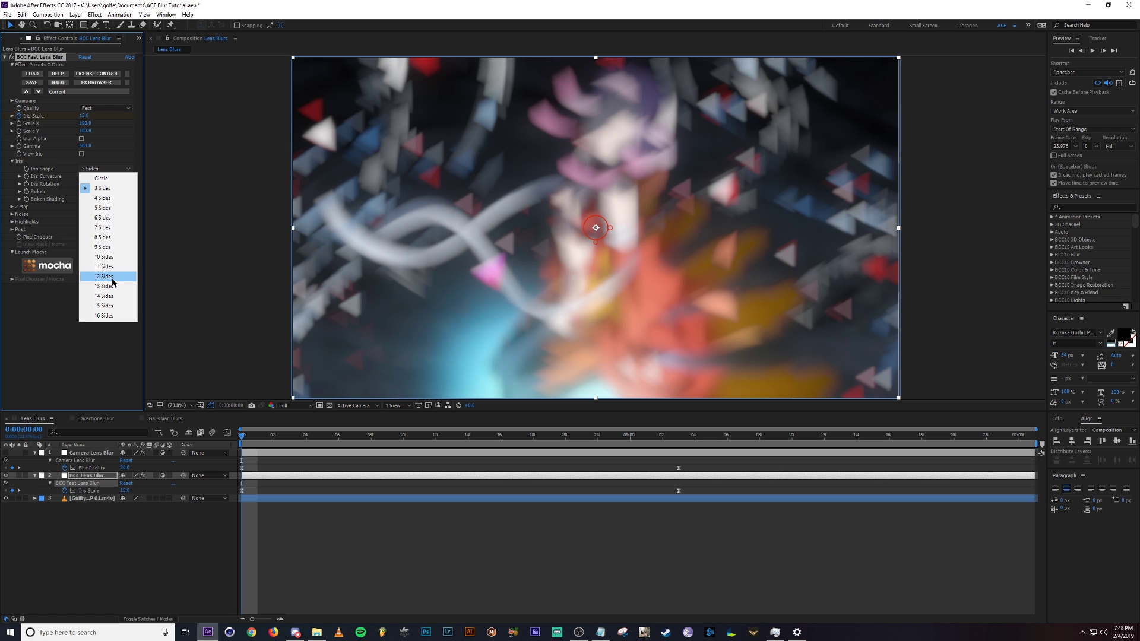
pyautogui.click(103, 227)
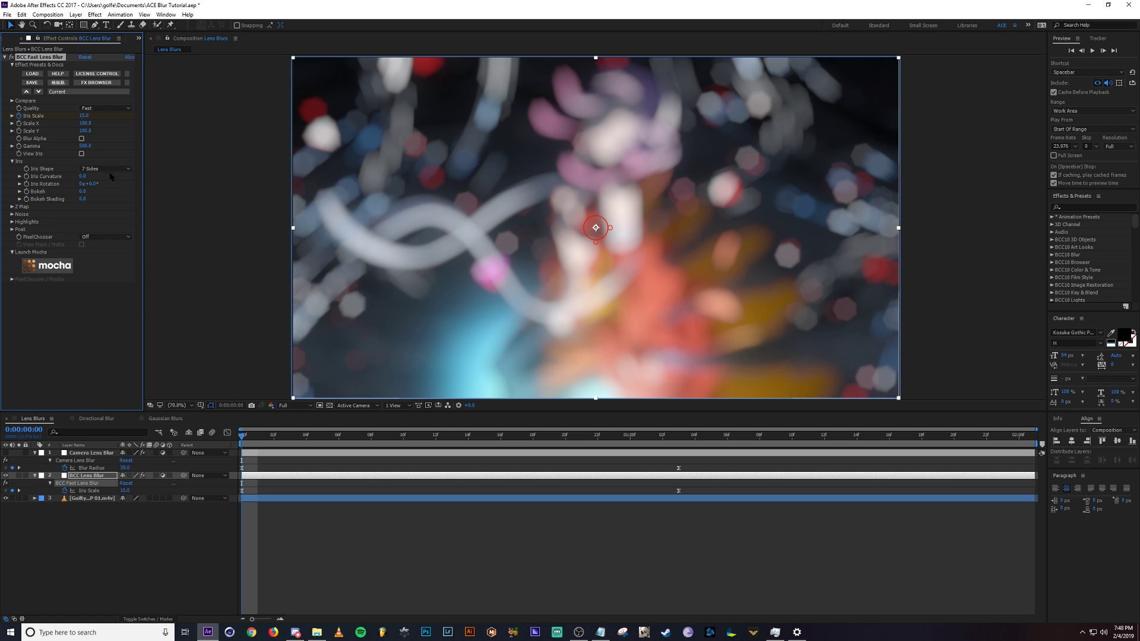
pyautogui.click(107, 168)
pyautogui.click(106, 217)
# Try a negative Bokeh value and a changed Bokeh Shading, and reset both to 0
pyautogui.moveTo(79, 192); pyautogui.dragTo(0, 184)
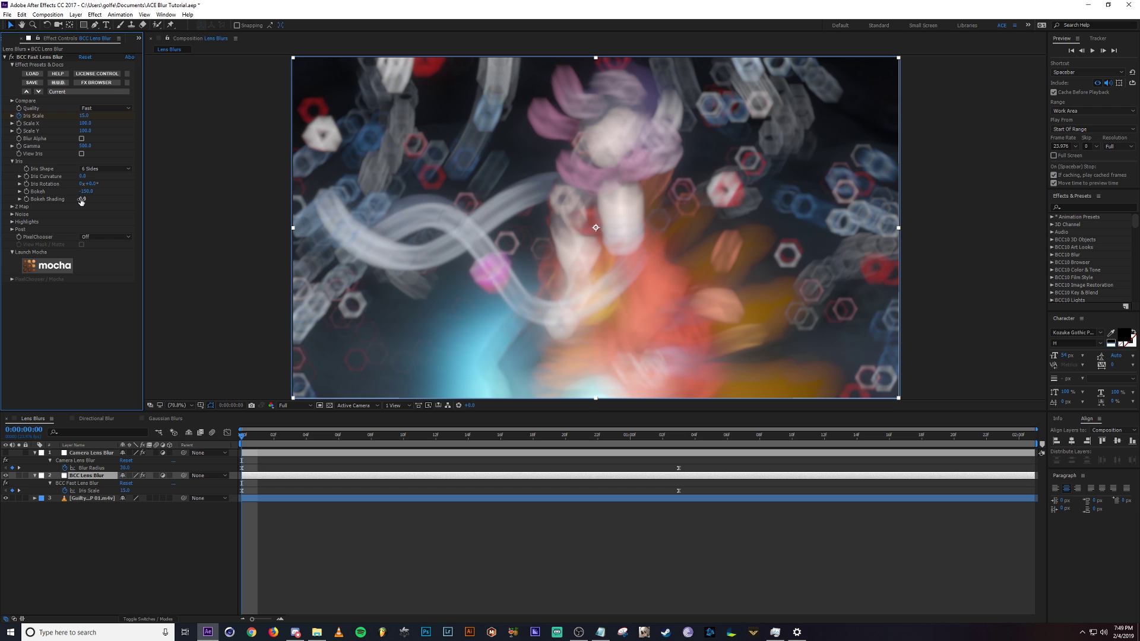
pyautogui.moveTo(86, 200)
pyautogui.mouseDown()
pyautogui.moveTo(239, 190)
pyautogui.moveTo(86, 198)
pyautogui.mouseUp()
pyautogui.click(85, 199)
pyautogui.write('0')
pyautogui.click(107, 199)
pyautogui.click(86, 191)
pyautogui.write('0')
pyautogui.press('Return')
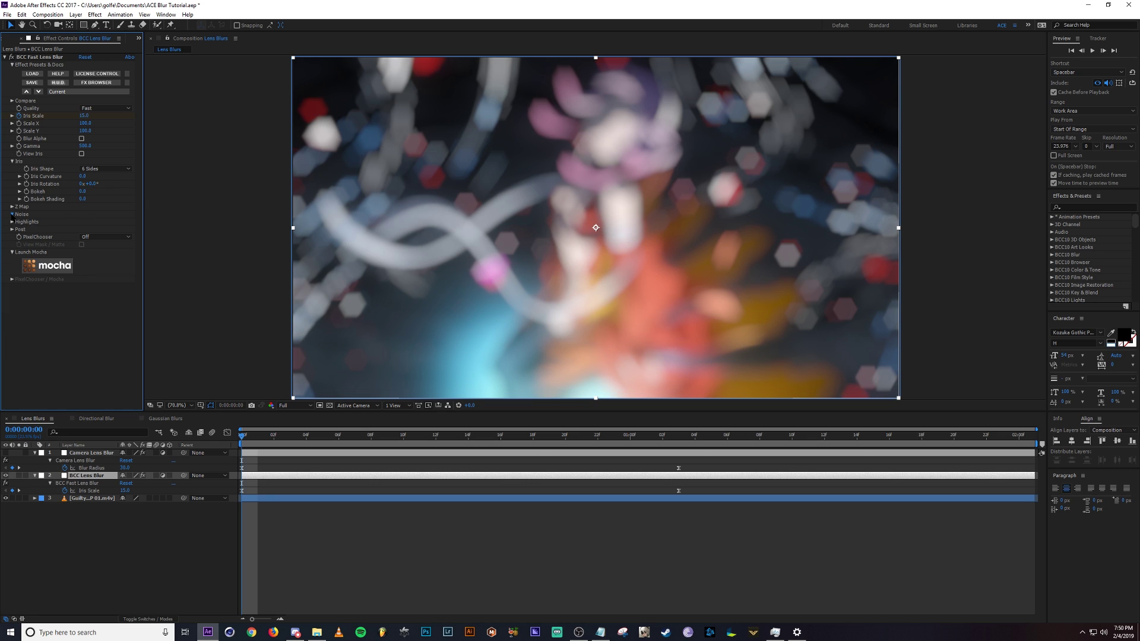
# Try raising the Noise Intensity and adjusting the other noise settings of the BCC Fast Lens Blur, and undo the changes
pyautogui.click(12, 213)
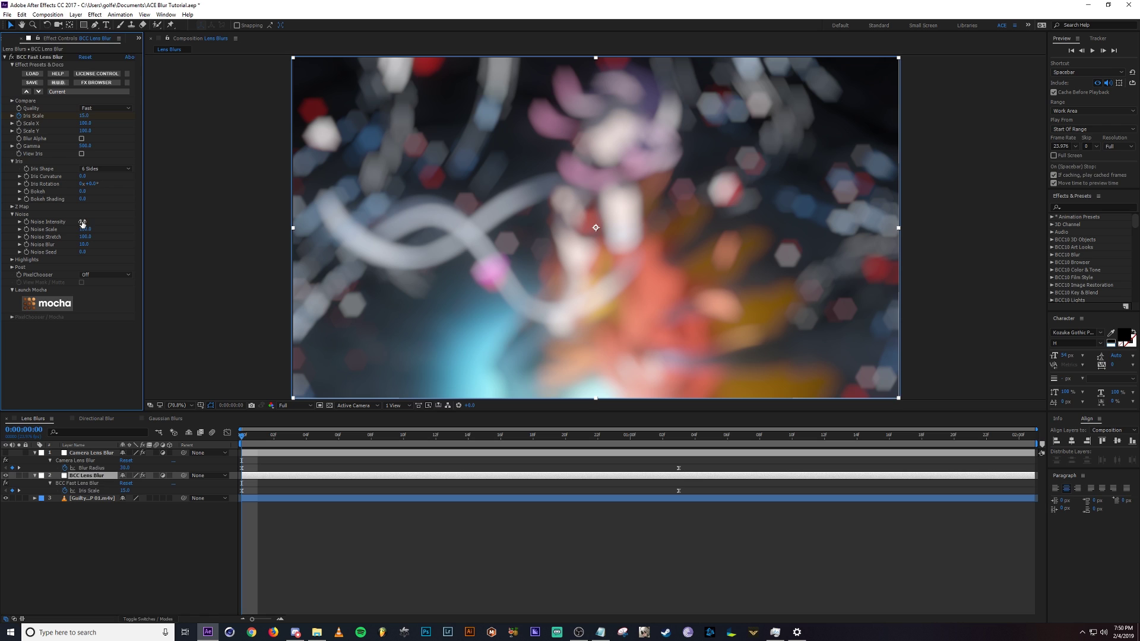
pyautogui.moveTo(82, 223); pyautogui.dragTo(191, 218)
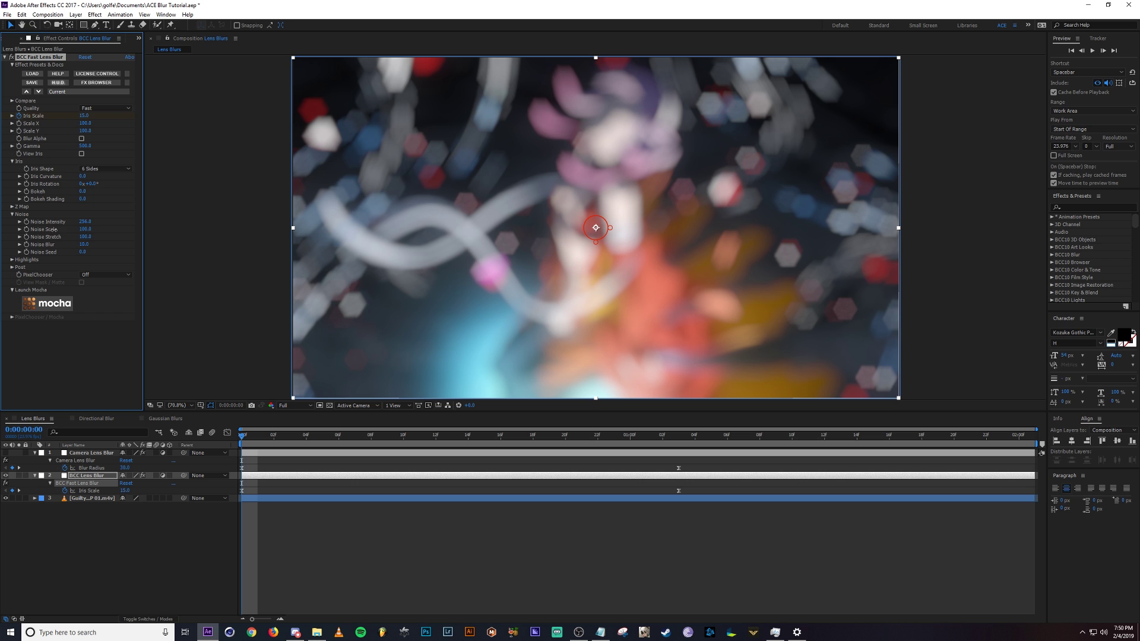
pyautogui.moveTo(111, 231)
pyautogui.mouseDown()
pyautogui.moveTo(131, 231)
pyautogui.moveTo(115, 232)
pyautogui.mouseUp()
pyautogui.moveTo(87, 248)
pyautogui.mouseDown()
pyautogui.moveTo(145, 243)
pyautogui.moveTo(87, 244)
pyautogui.mouseUp()
pyautogui.hotkey('ctrl', 'z')
pyautogui.hotkey('ctrl', 'z')
pyautogui.hotkey('ctrl', 'z')
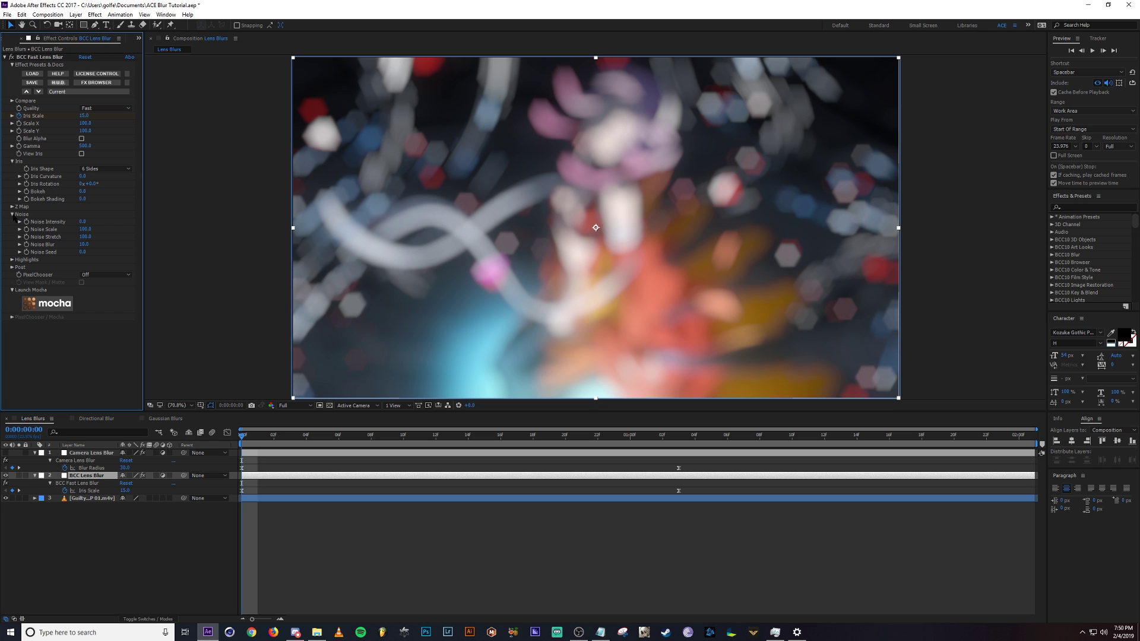
# Raise the Highlight Boost of the BCC Fast Lens Blur to about 110 and try a different Suppress Threshold
pyautogui.click(13, 215)
pyautogui.click(12, 222)
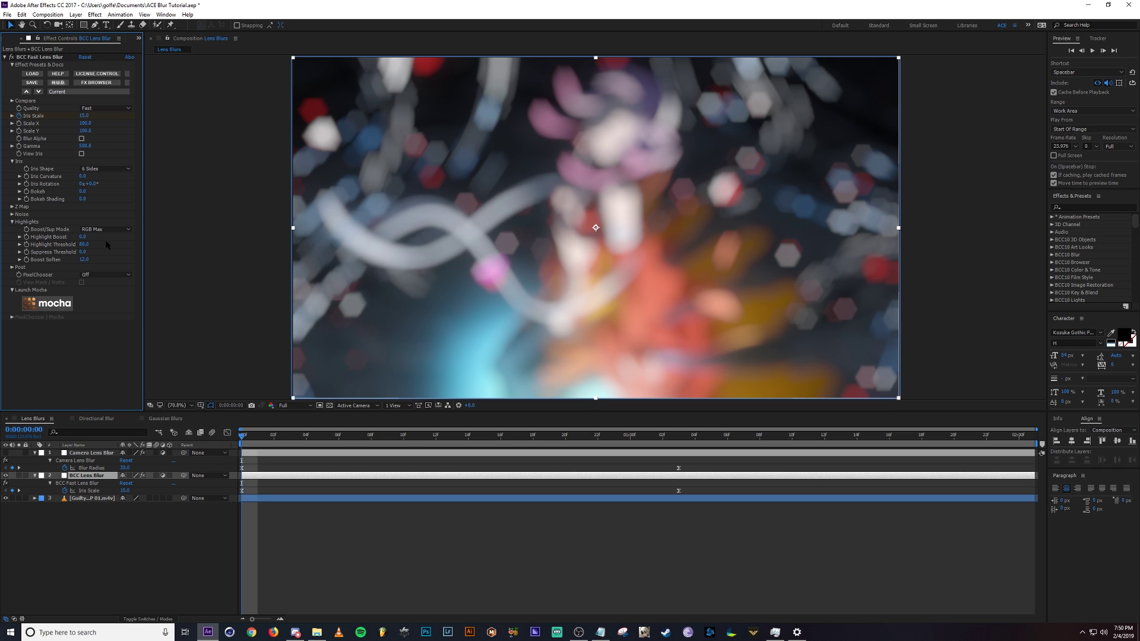
pyautogui.click(85, 237)
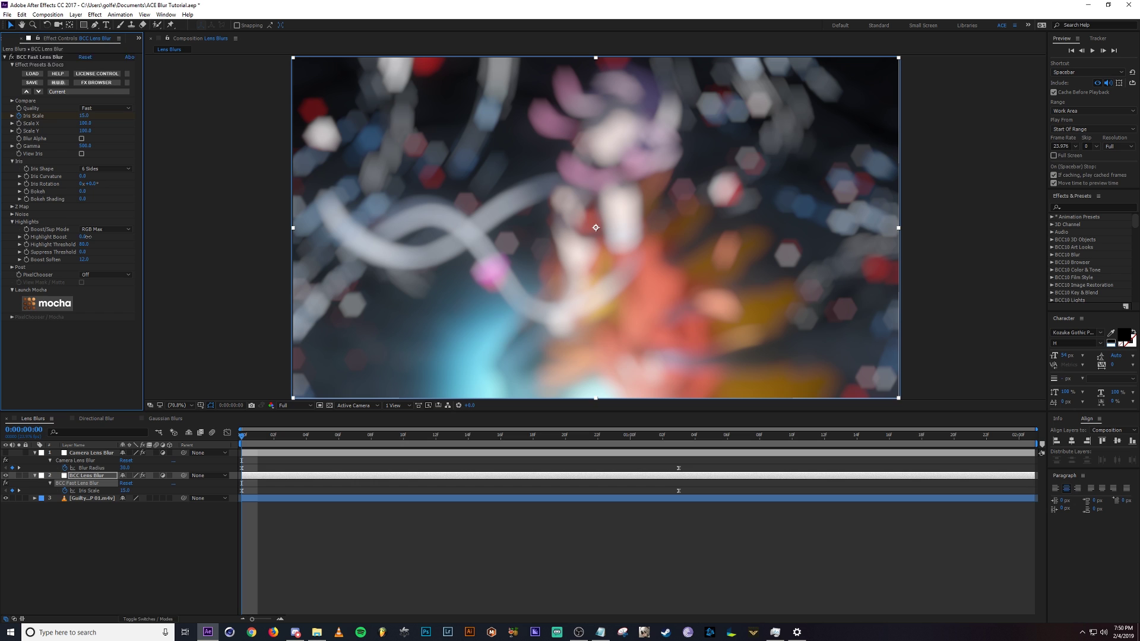
pyautogui.moveTo(87, 237); pyautogui.dragTo(136, 238)
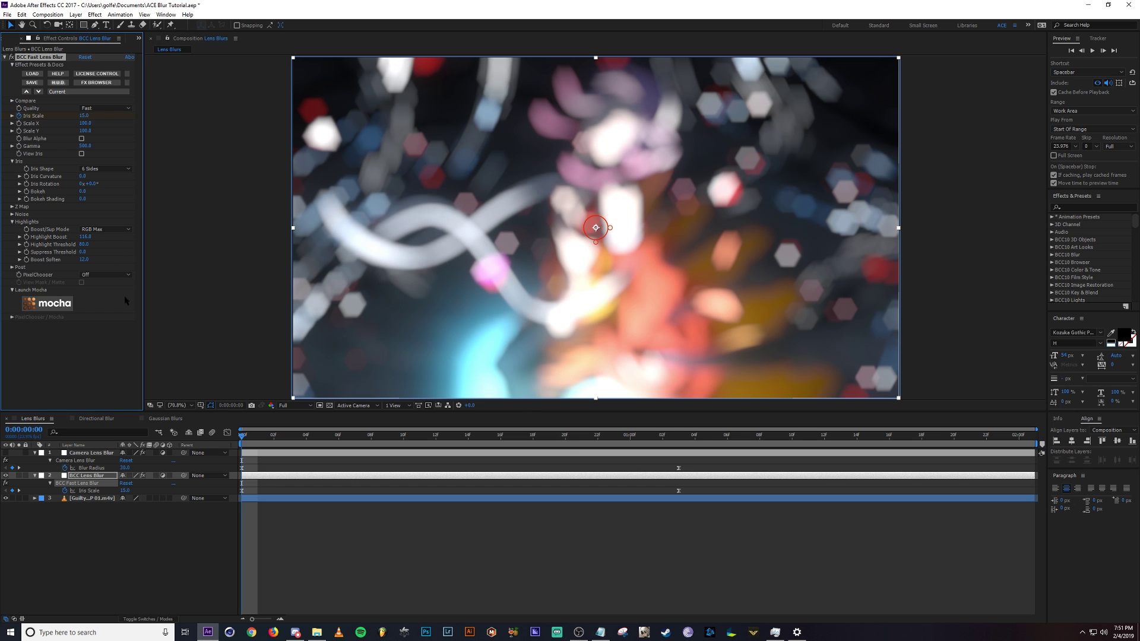
pyautogui.moveTo(254, 435); pyautogui.dragTo(231, 466)
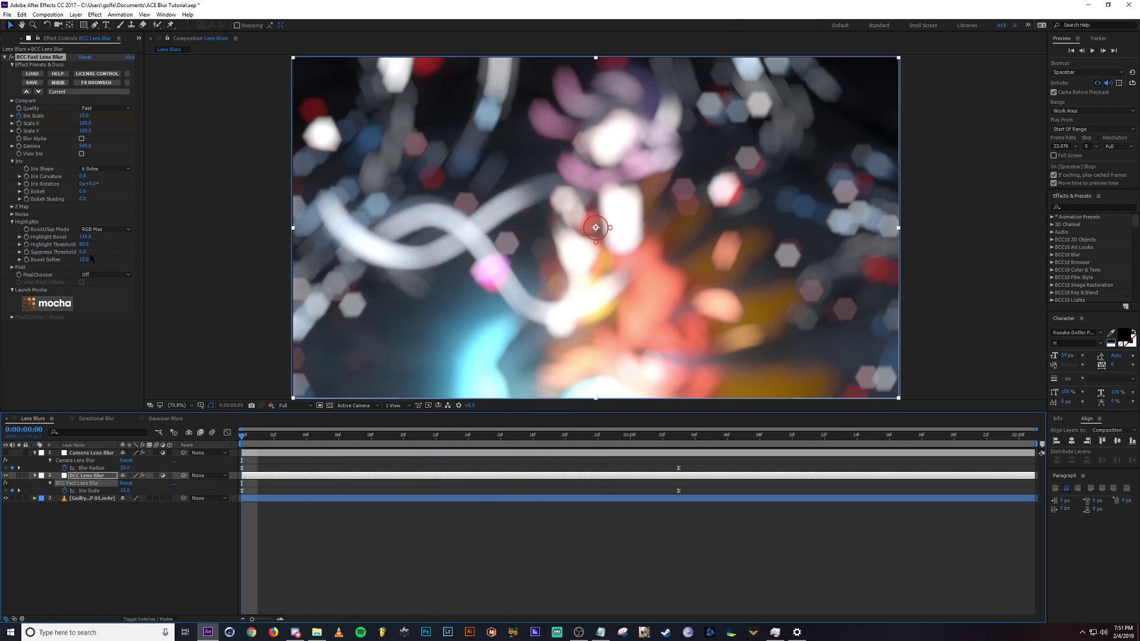
pyautogui.moveTo(85, 252); pyautogui.dragTo(115, 252)
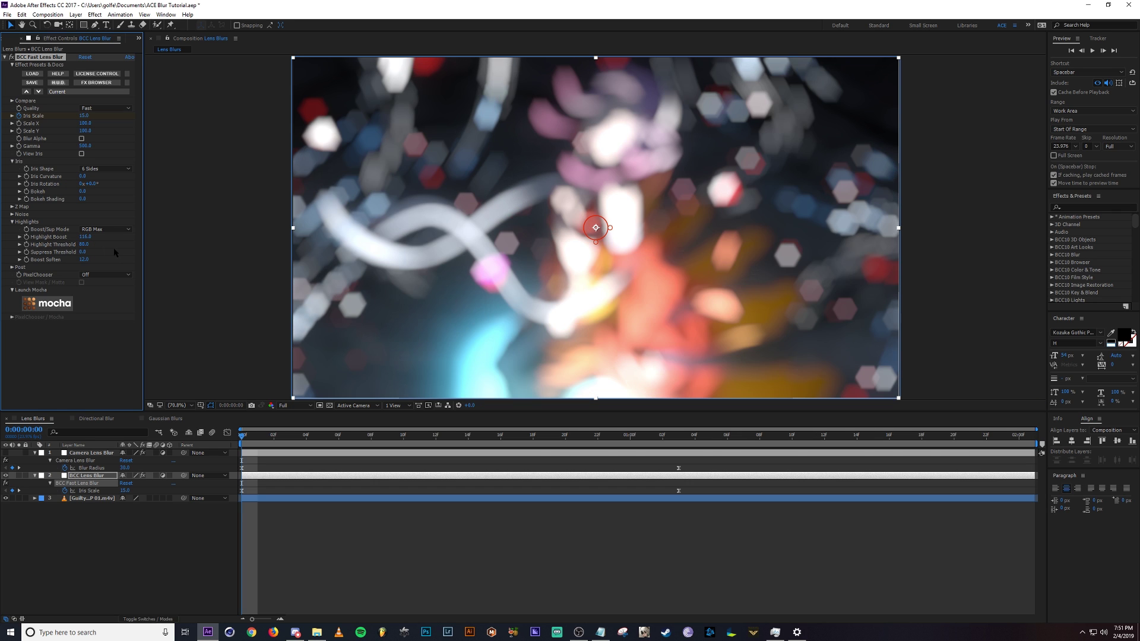
pyautogui.click(12, 222)
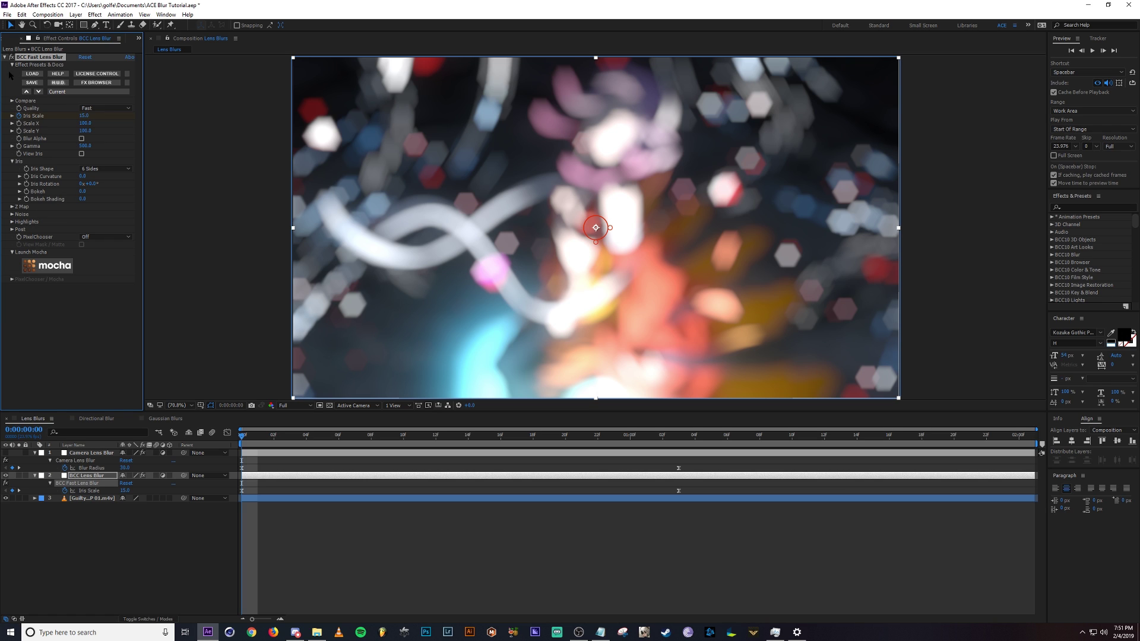
# Hide the BCC Lens Blur layer in favour of the Camera Lens Blur layer, and return the playhead to the first frame
pyautogui.click(91, 453)
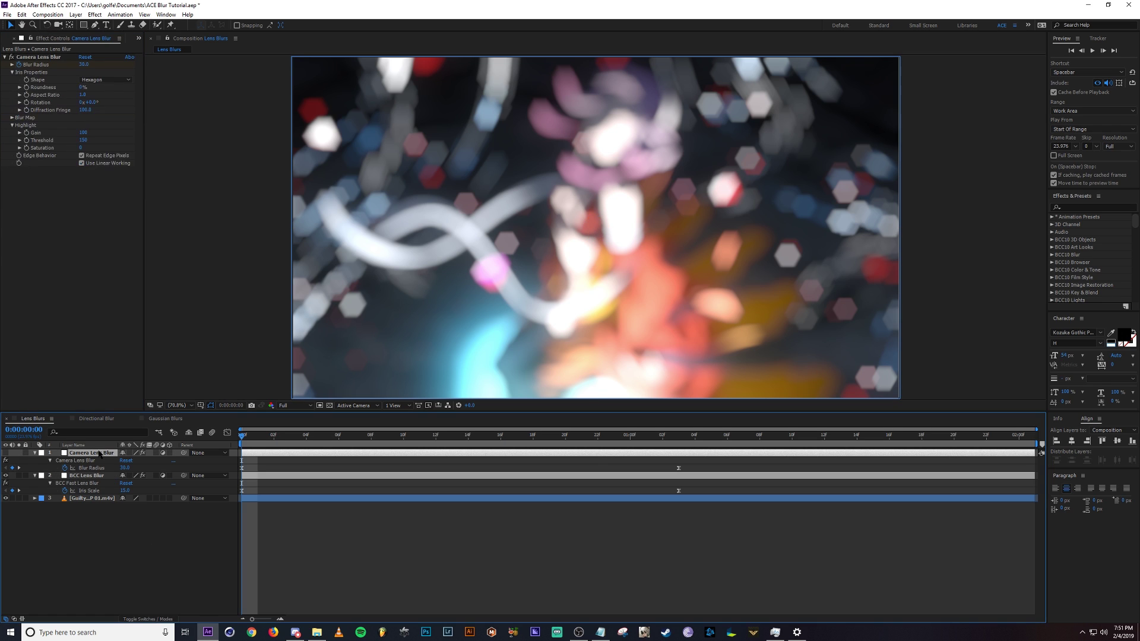
pyautogui.click(6, 476)
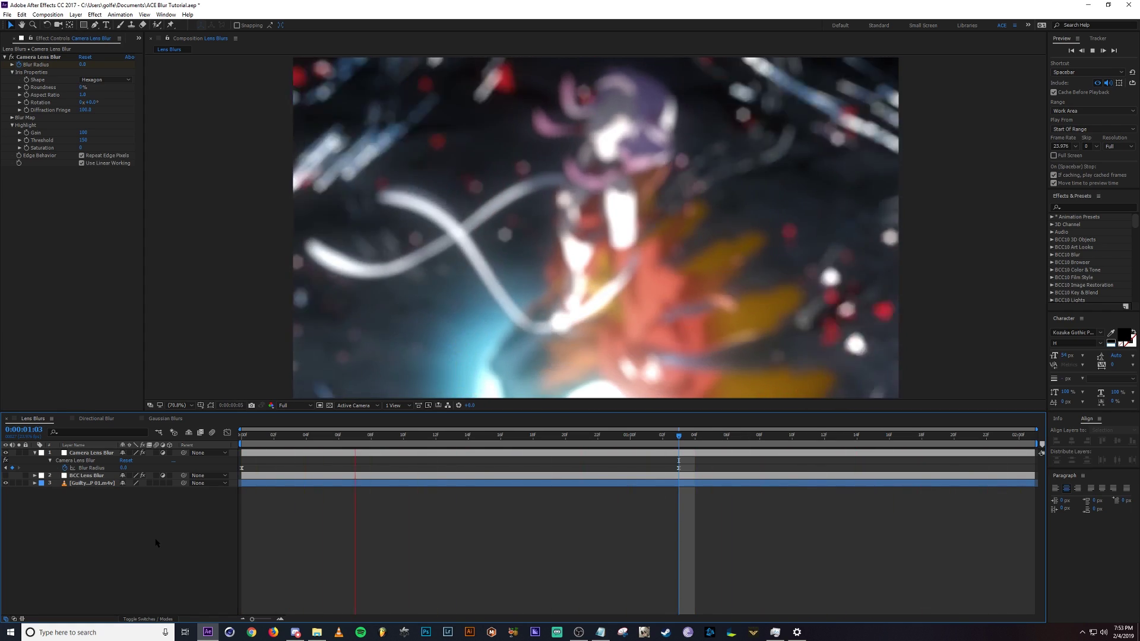
pyautogui.click(253, 436)
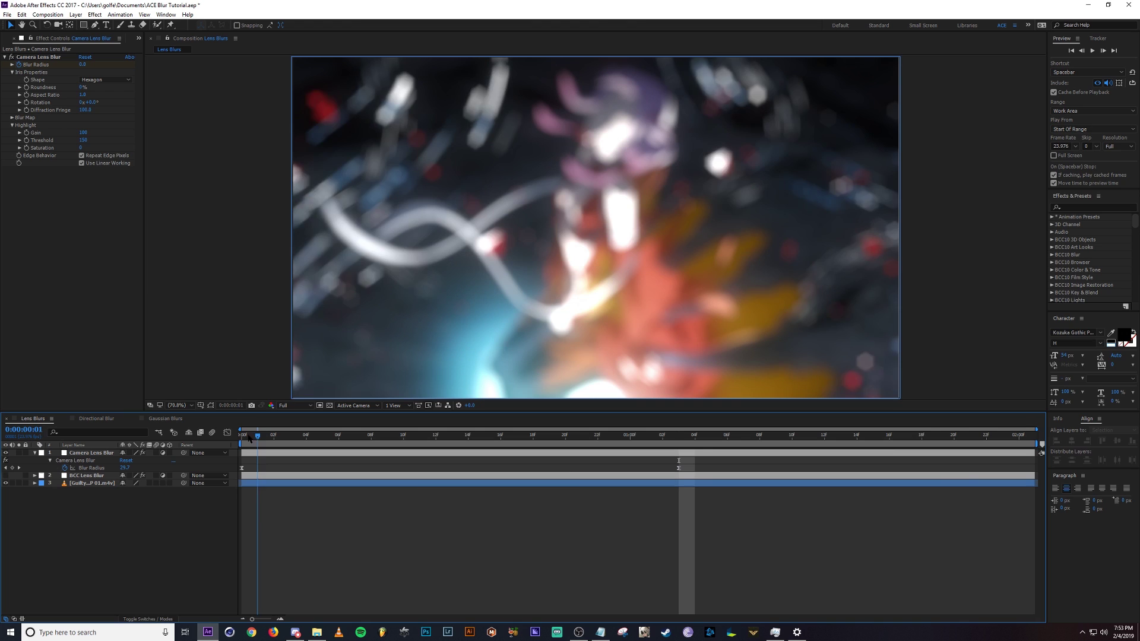
pyautogui.moveTo(248, 438); pyautogui.dragTo(141, 435)
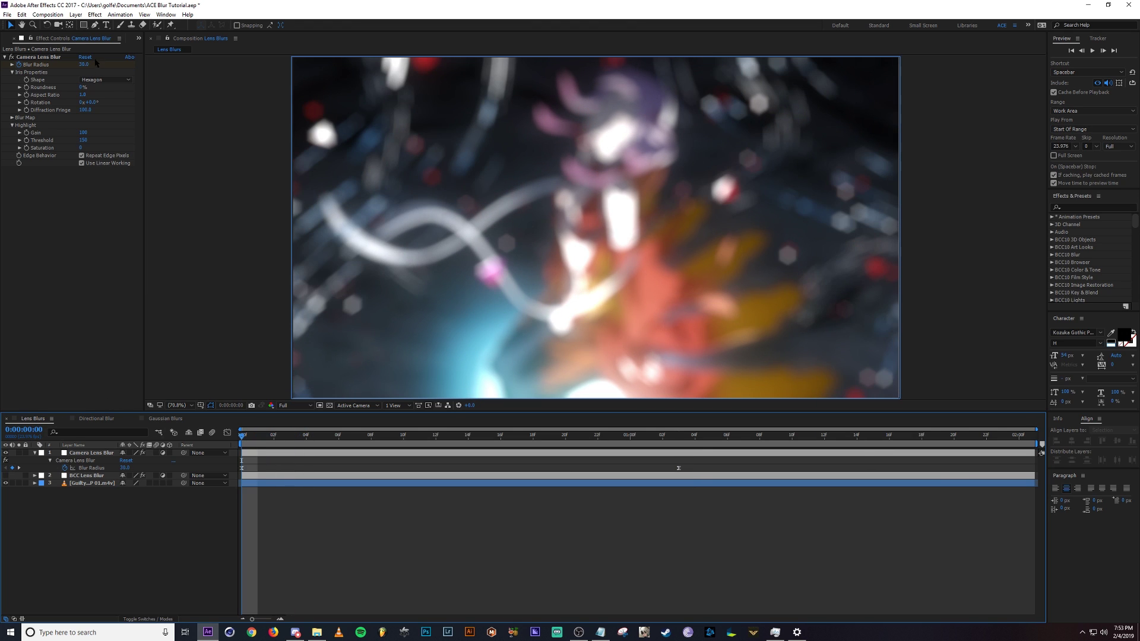
# Try the Triangle iris shape on the Camera Lens Blur effect and undo it
pyautogui.click(119, 80)
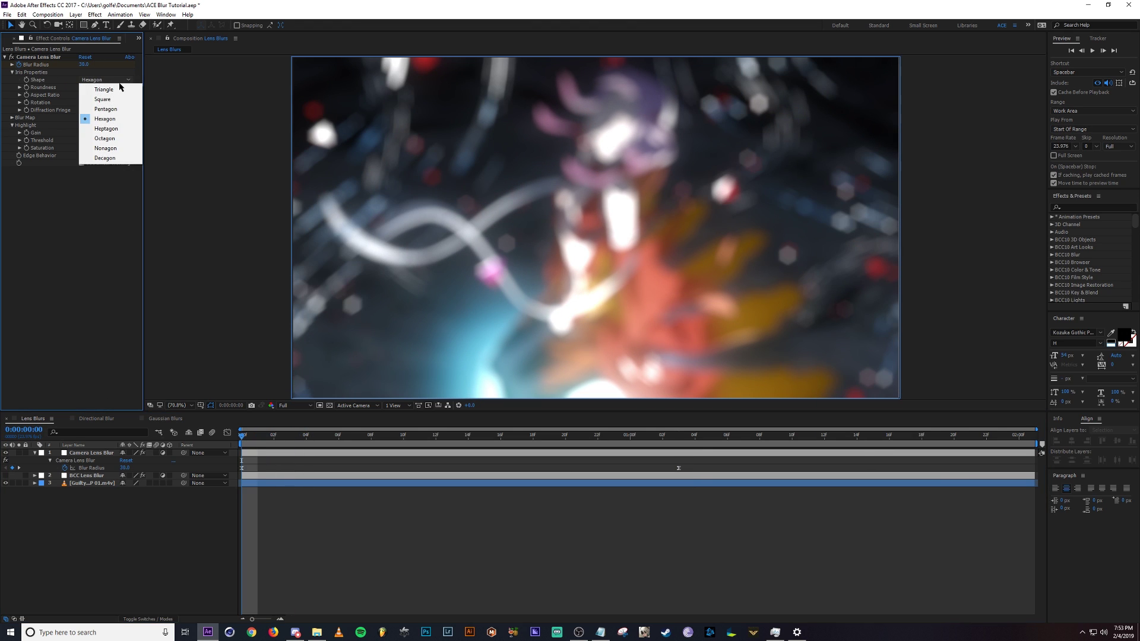
pyautogui.click(115, 89)
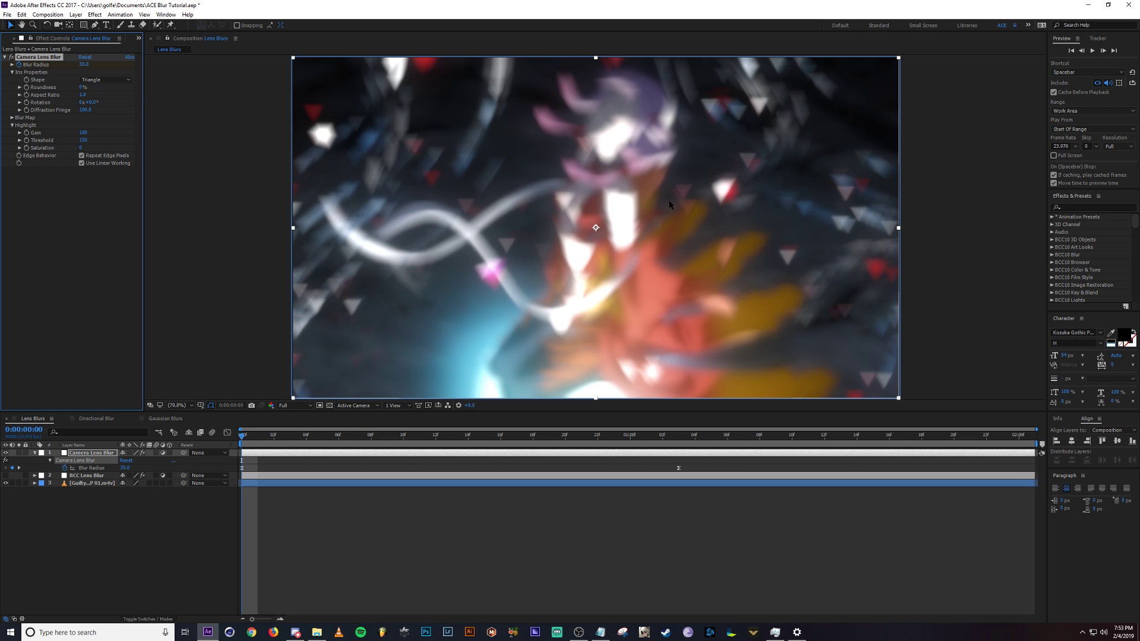
pyautogui.hotkey('ctrl', 'z')
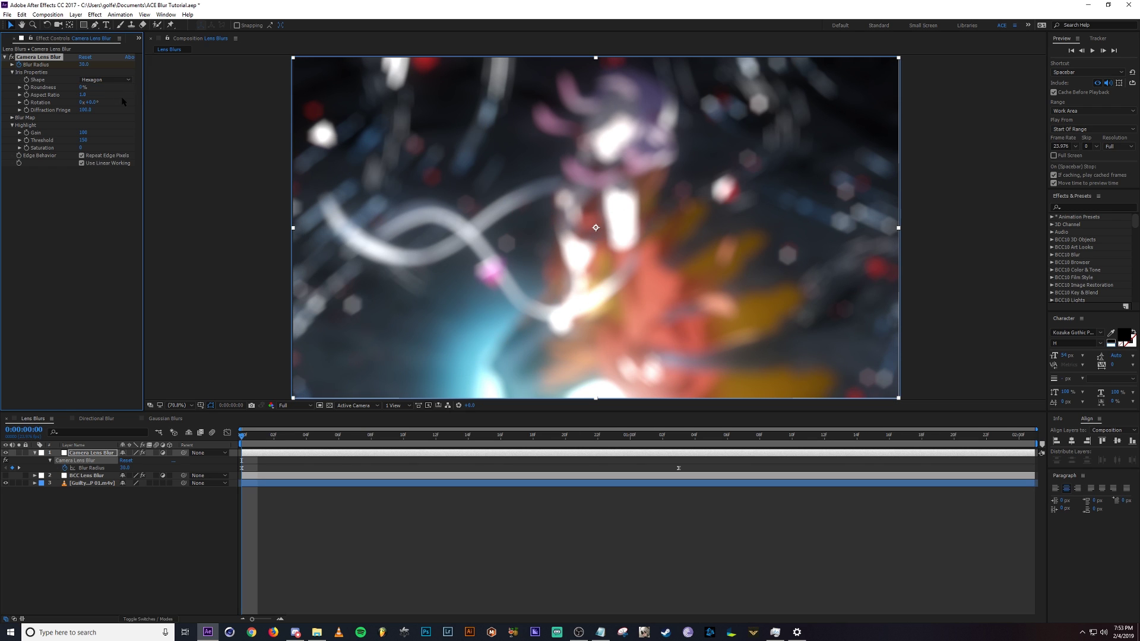
# Try a higher iris Aspect Ratio on the Camera Lens Blur effect and undo it
pyautogui.click(120, 99)
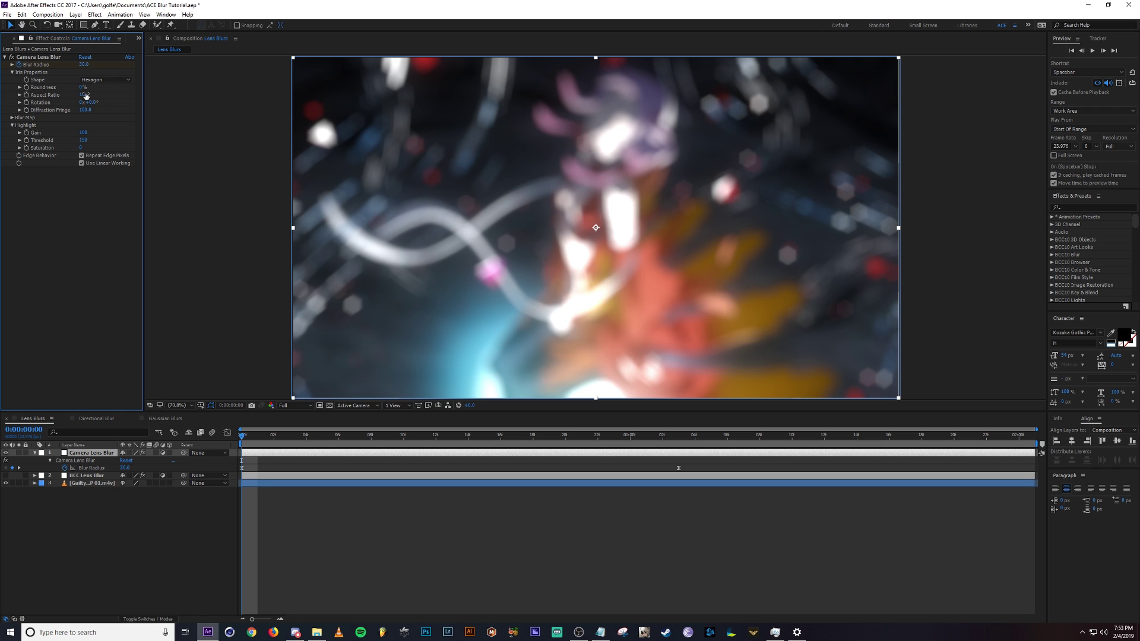
pyautogui.moveTo(83, 98); pyautogui.dragTo(134, 97)
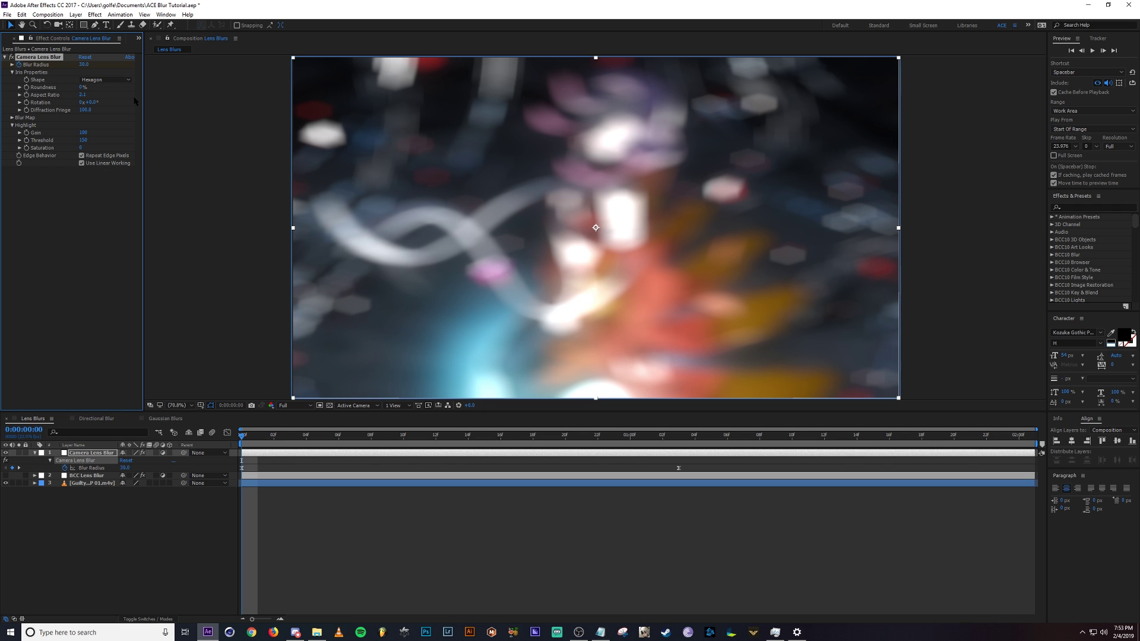
pyautogui.hotkey('ctrl', 'z')
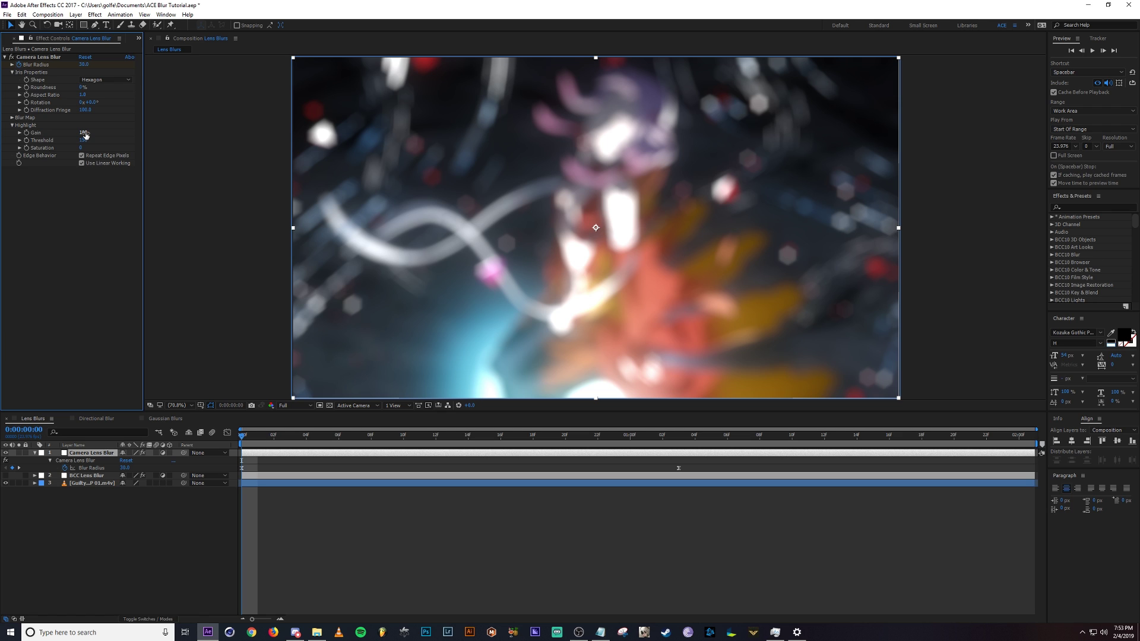
# Lower the highlight Gain and Threshold of the Camera Lens Blur effect
pyautogui.moveTo(85, 135); pyautogui.dragTo(18, 133)
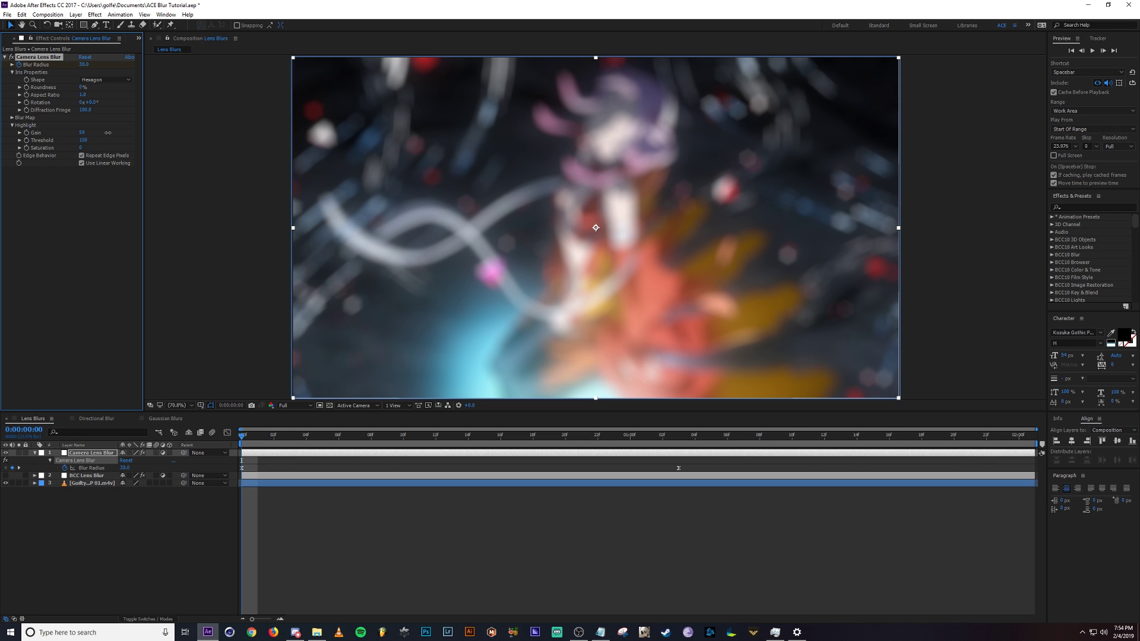
pyautogui.moveTo(80, 132); pyautogui.dragTo(121, 156)
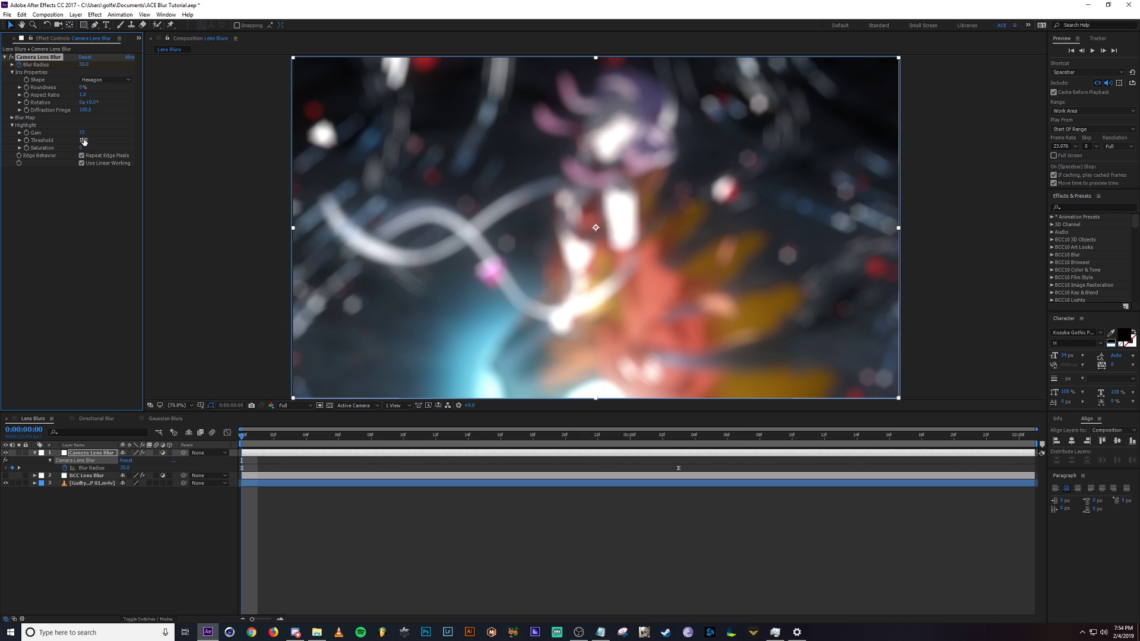
pyautogui.moveTo(84, 140); pyautogui.dragTo(51, 143)
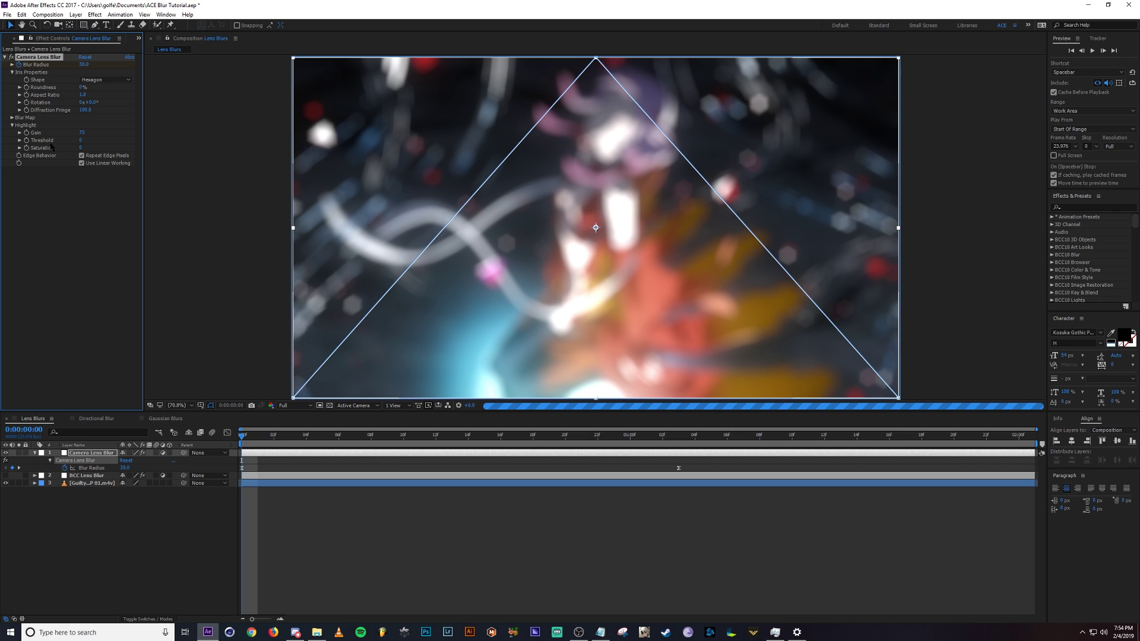
# Undo the last Camera Lens Blur highlight change, and preview the clip in the Directional Blur composition
pyautogui.hotkey('ctrl', 'z')
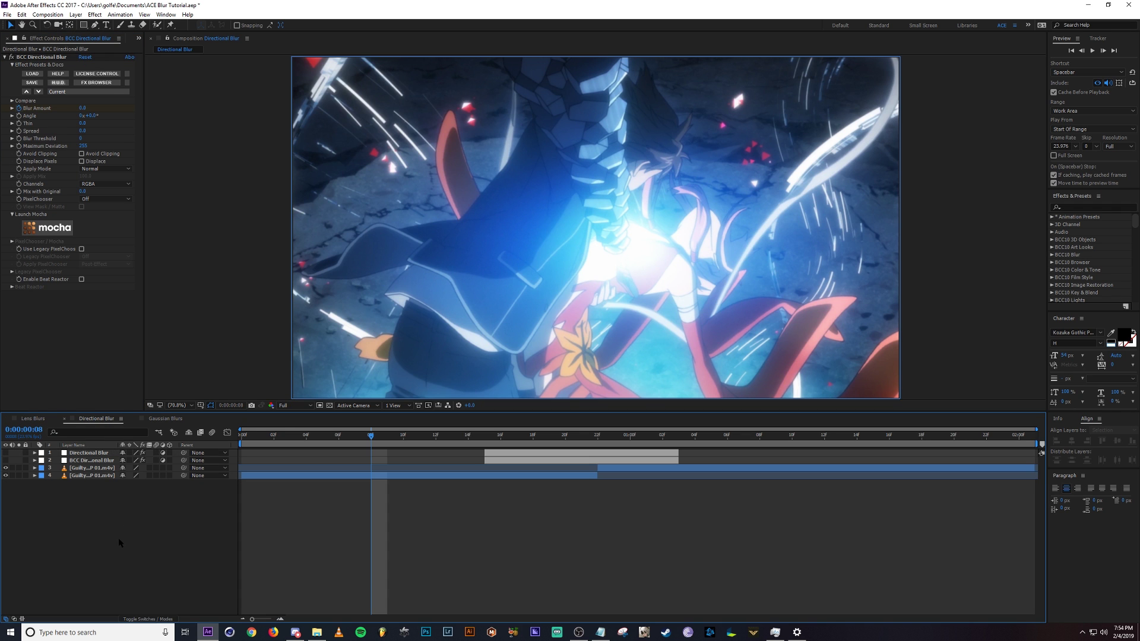
pyautogui.press('space')
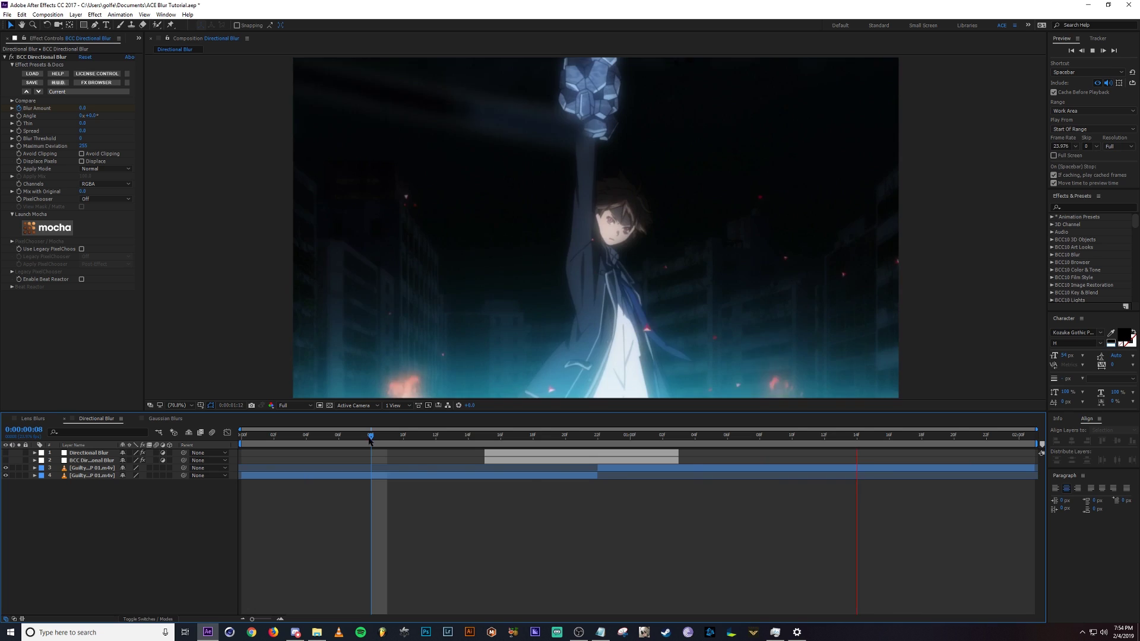
pyautogui.moveTo(369, 438); pyautogui.dragTo(404, 438)
# Make the BCC Directional Blur layer visible and reveal its keyframed Blur Amount
pyautogui.click(86, 461)
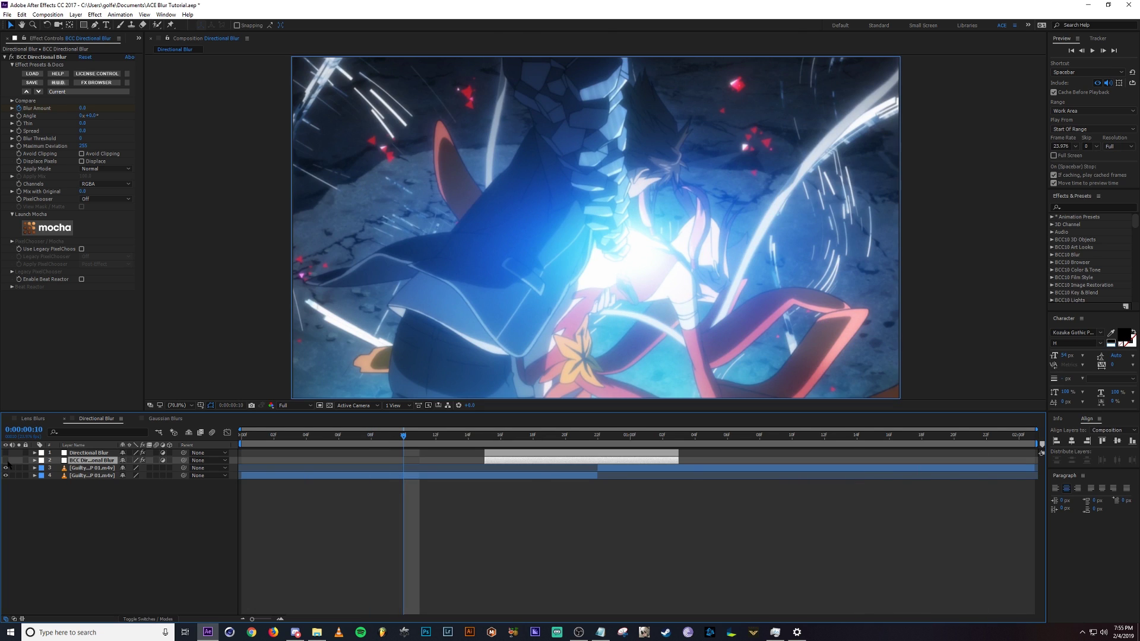
pyautogui.click(140, 539)
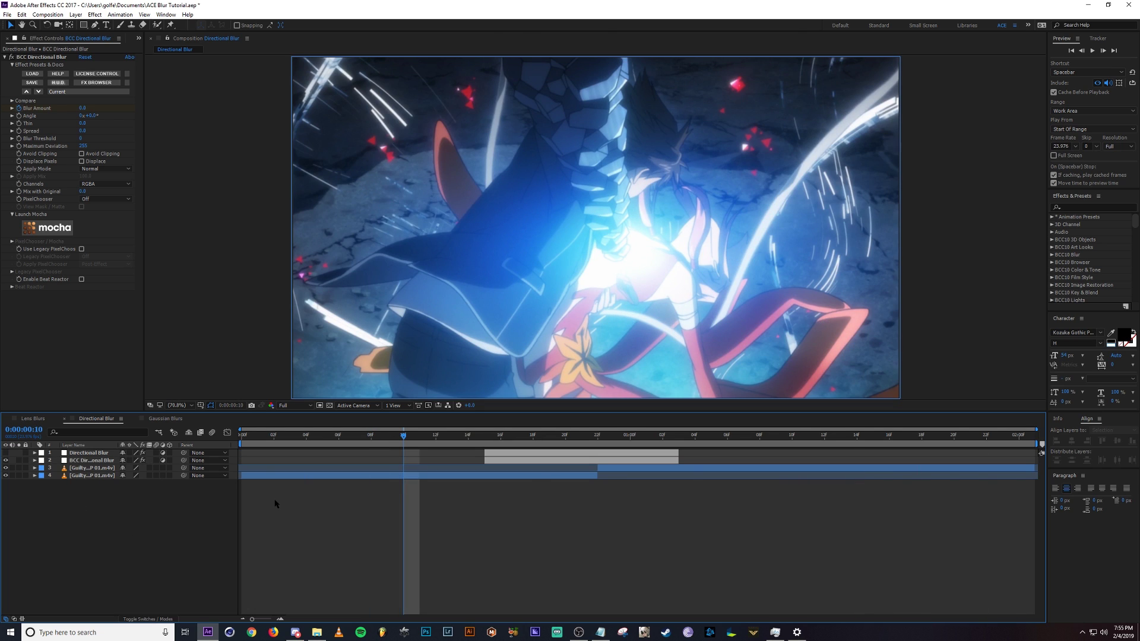
pyautogui.click(487, 464)
pyautogui.press('u')
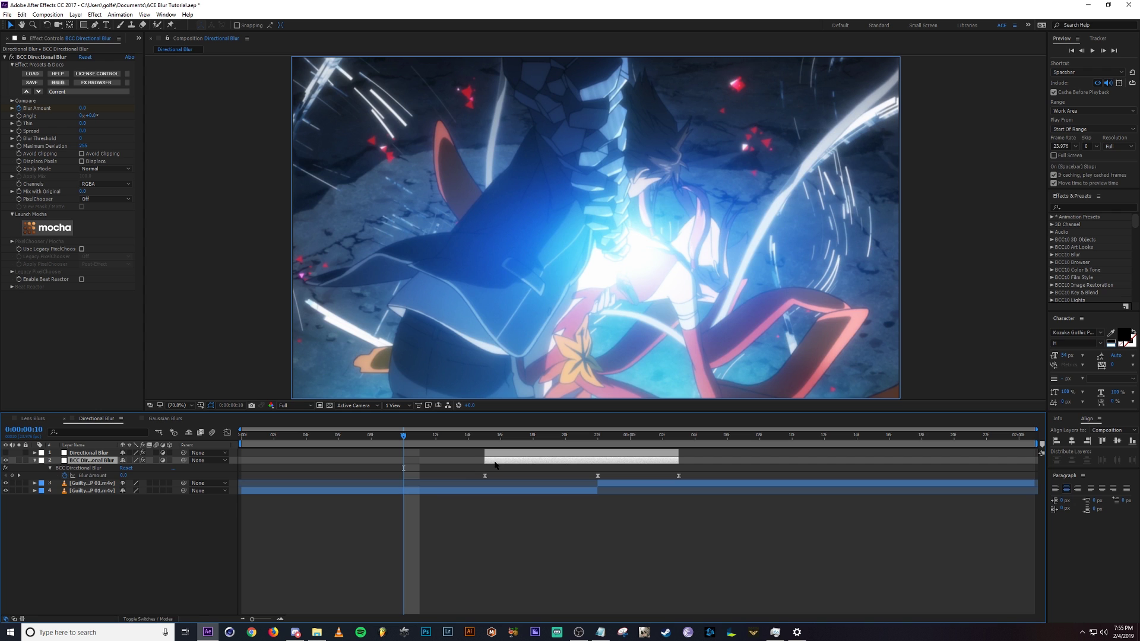
# Preview the BCC Directional Blur transition, and scrub back through its blurred frames to frame 18
pyautogui.click(198, 547)
pyautogui.press('space')
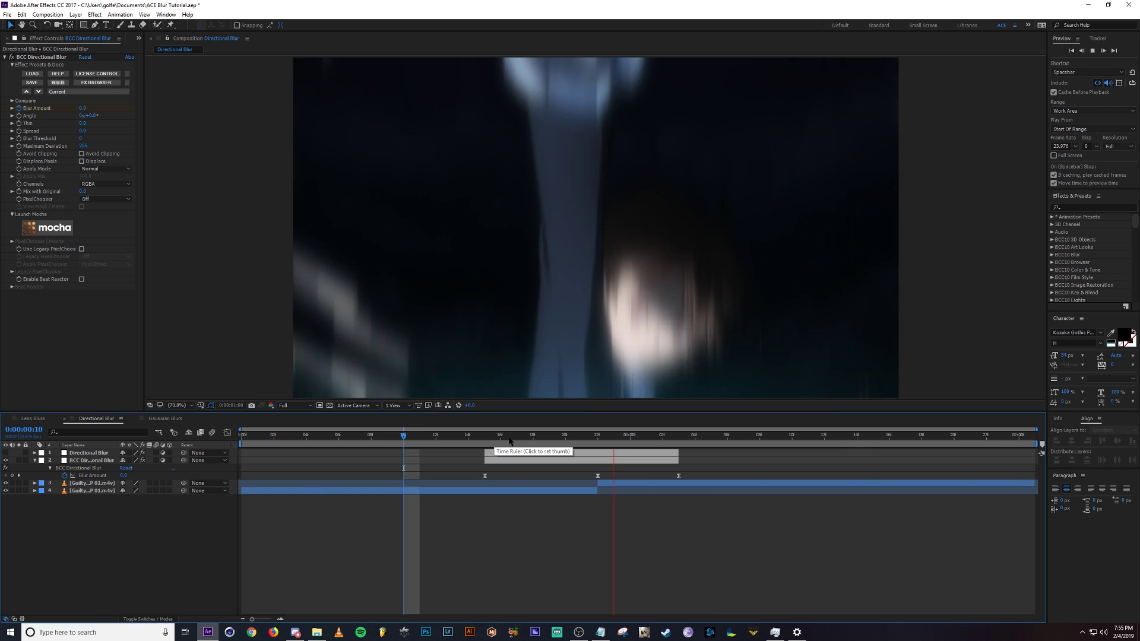
pyautogui.click(586, 441)
pyautogui.click(578, 461)
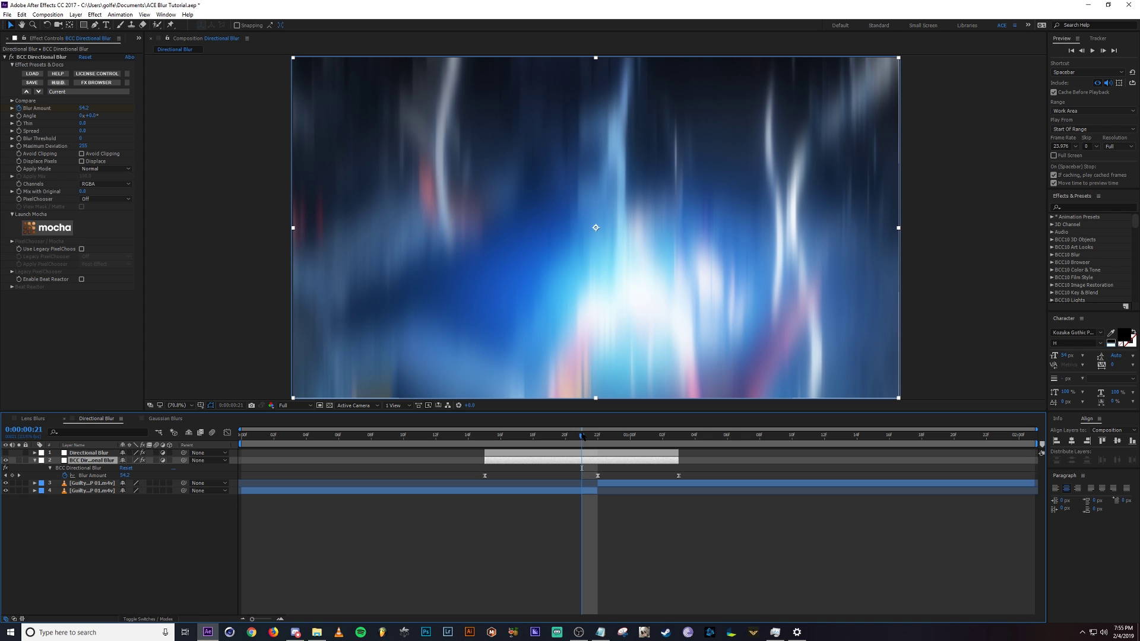
pyautogui.moveTo(582, 437); pyautogui.dragTo(533, 438)
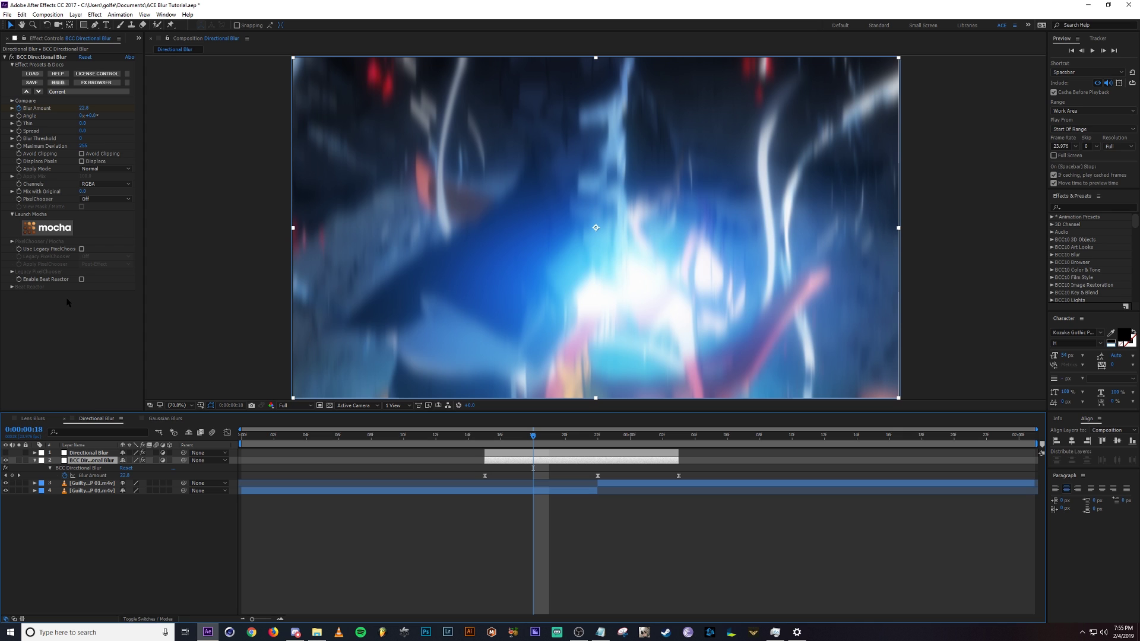
# Try a 90° Angle on the BCC Directional Blur effect, and restore the Angle to 0°
pyautogui.click(92, 116)
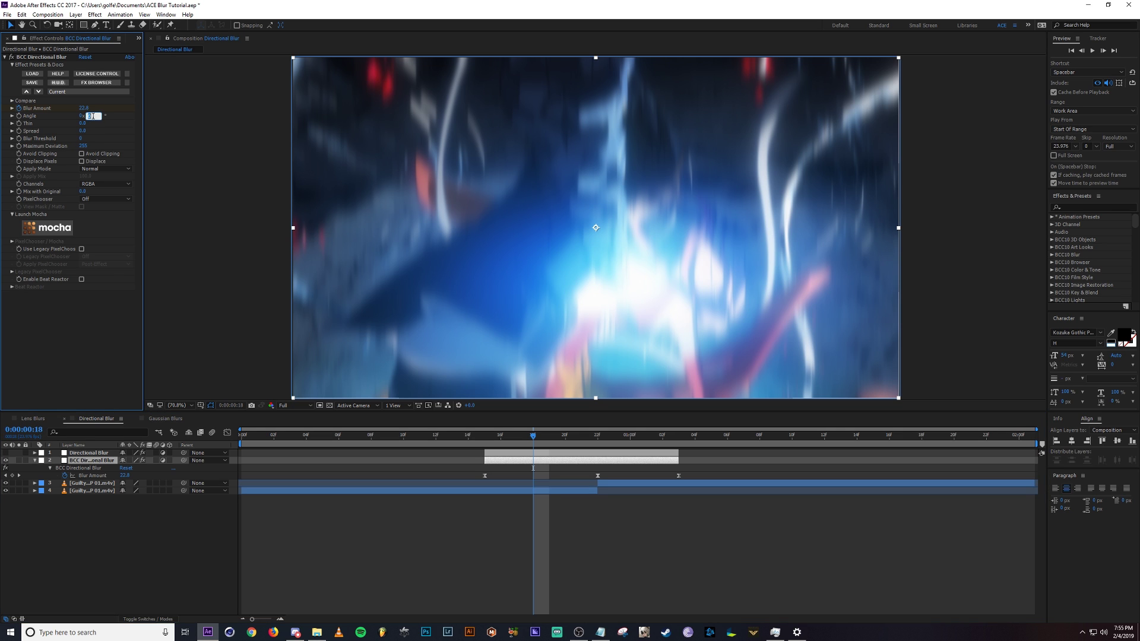
pyautogui.write('90')
pyautogui.press('Return')
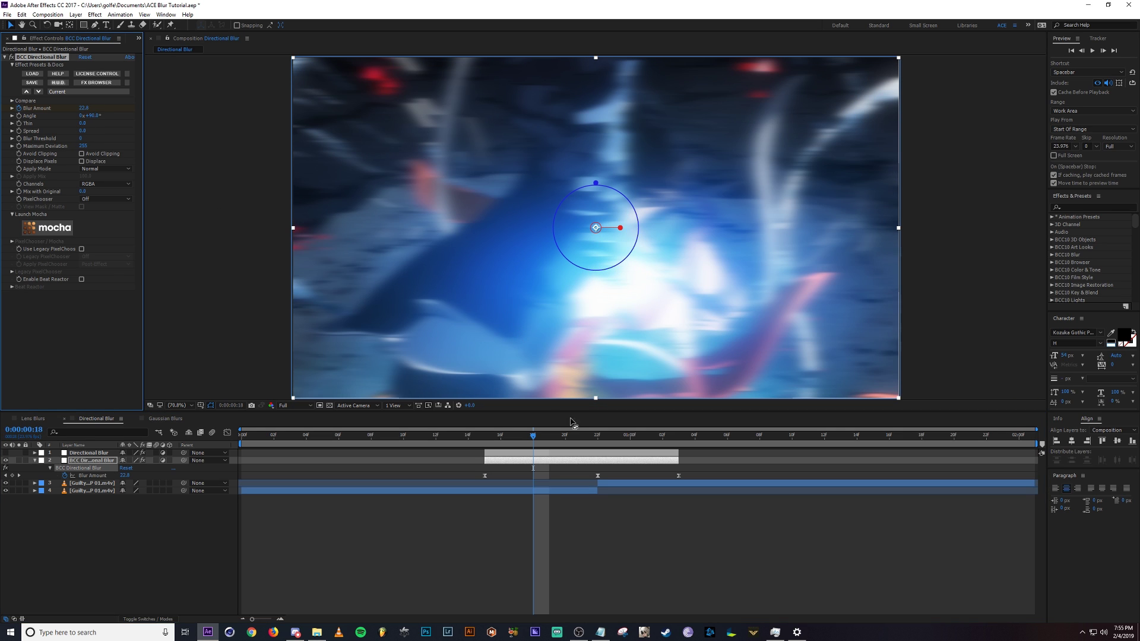
pyautogui.moveTo(541, 437); pyautogui.dragTo(560, 442)
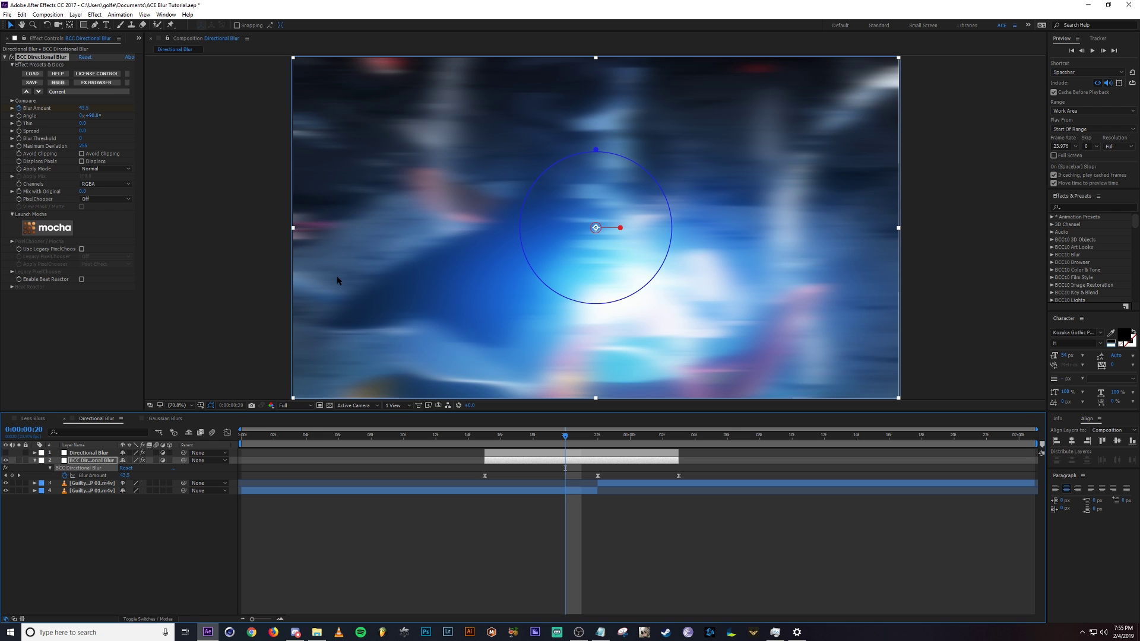
pyautogui.click(93, 115)
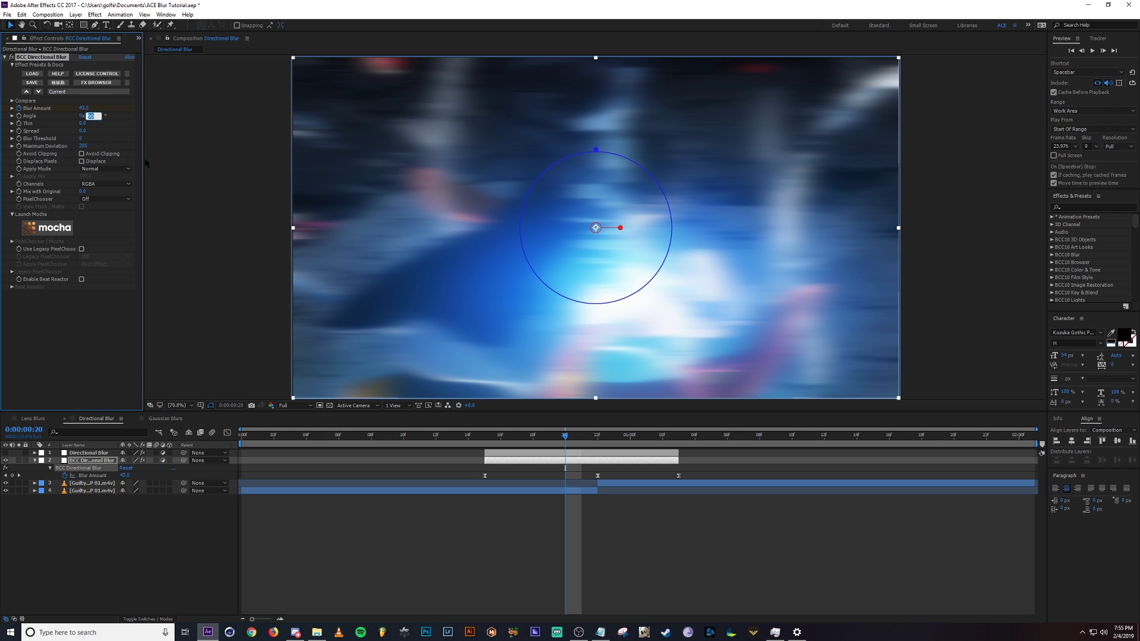
pyautogui.write('0')
pyautogui.press('Return')
pyautogui.press('pageup')
pyautogui.press('pageup')
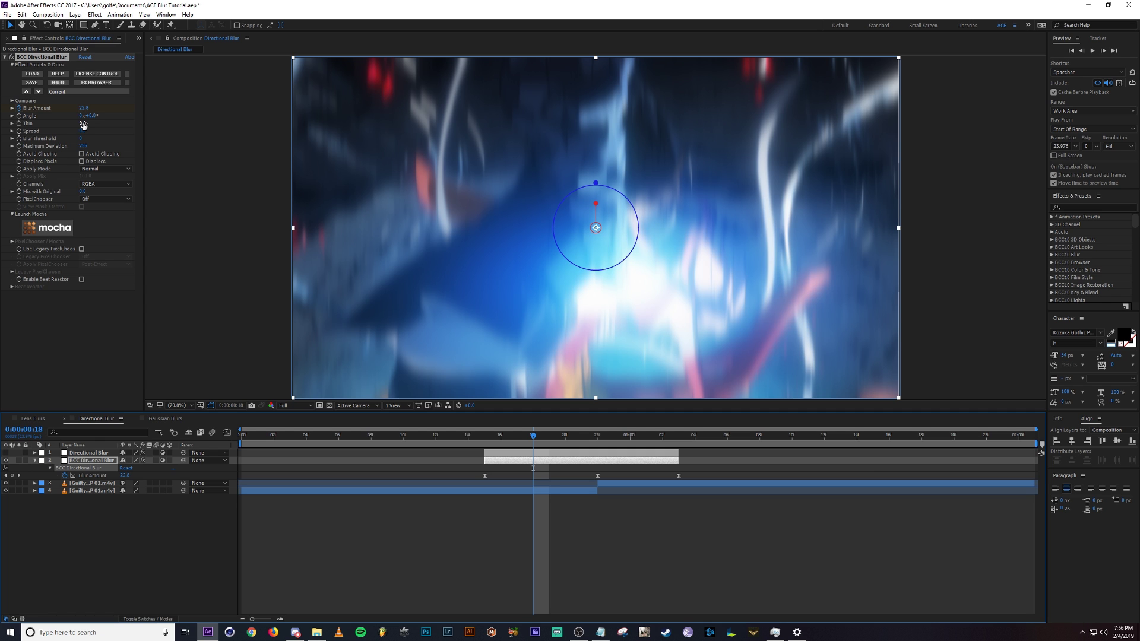
# Try a higher Thin value on the BCC Directional Blur effect, and return it to 0
pyautogui.moveTo(83, 124)
pyautogui.mouseDown()
pyautogui.moveTo(101, 122)
pyautogui.moveTo(71, 123)
pyautogui.moveTo(89, 123)
pyautogui.mouseUp()
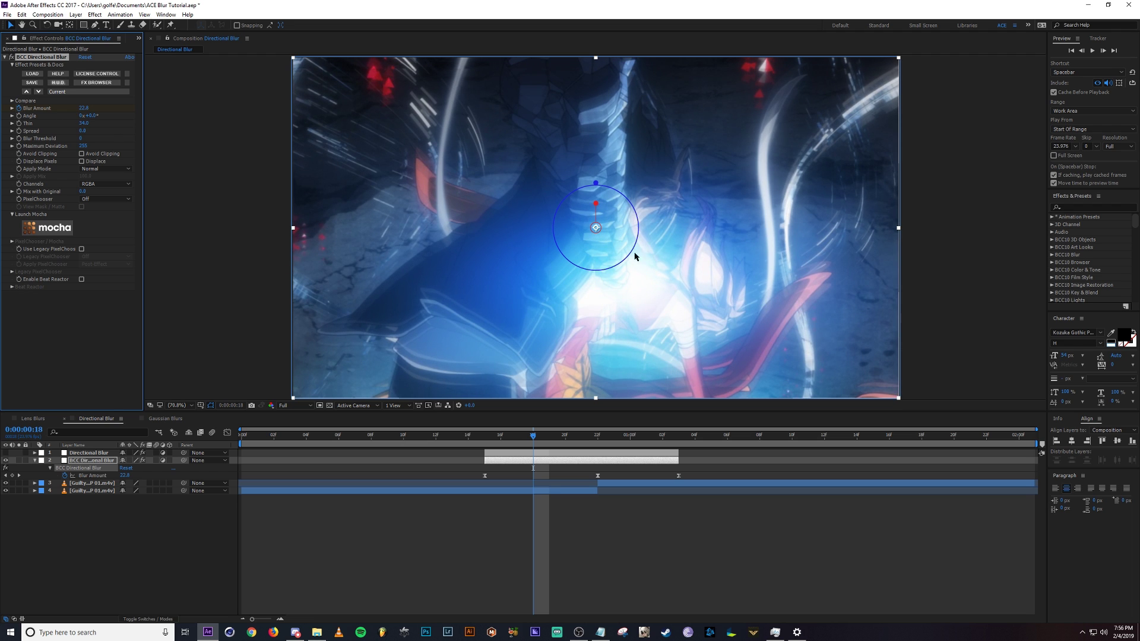
pyautogui.moveTo(532, 444)
pyautogui.mouseDown()
pyautogui.moveTo(546, 443)
pyautogui.moveTo(520, 443)
pyautogui.moveTo(542, 443)
pyautogui.mouseUp()
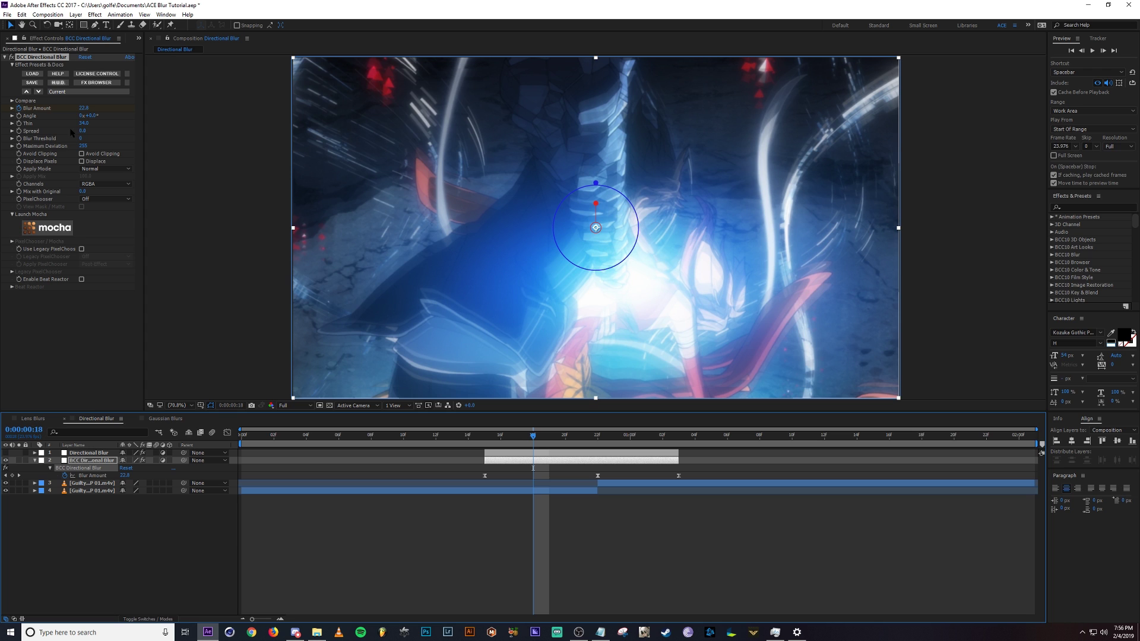
pyautogui.moveTo(83, 123); pyautogui.dragTo(33, 122)
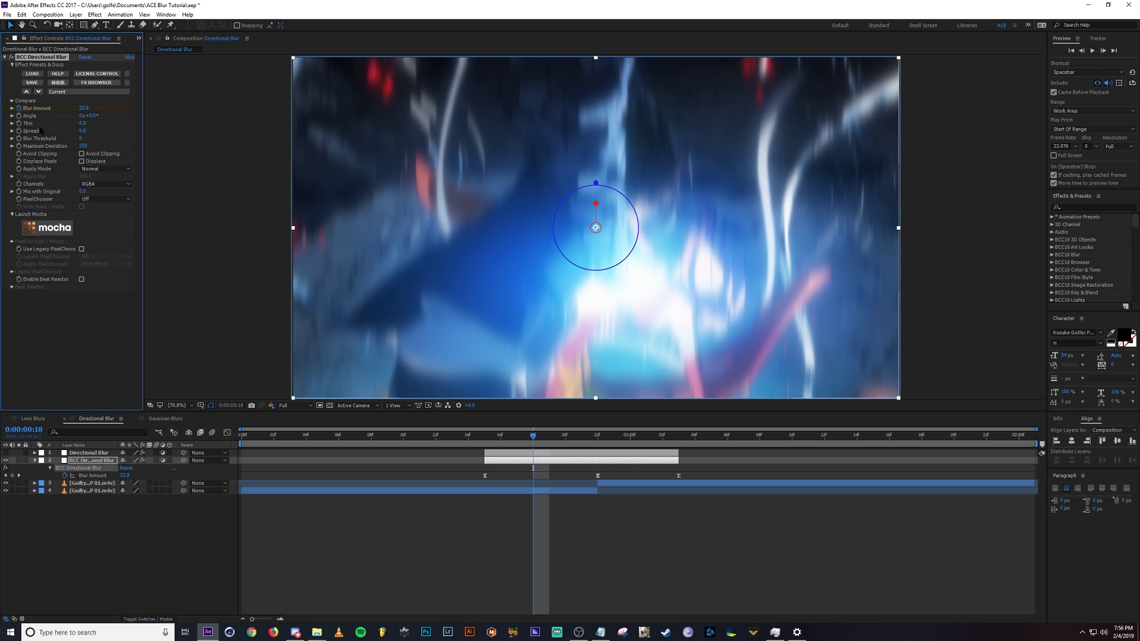
pyautogui.click(40, 130)
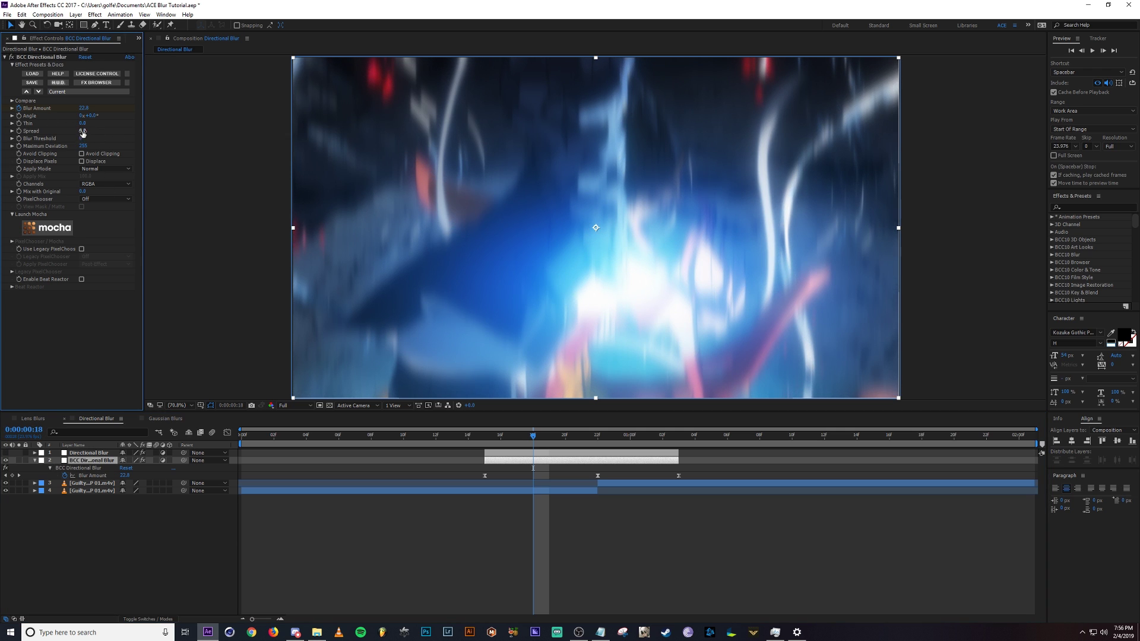
# Try a higher Spread on the BCC Directional Blur effect across neighbouring frames, and reset it to 0
pyautogui.moveTo(83, 131); pyautogui.dragTo(111, 131)
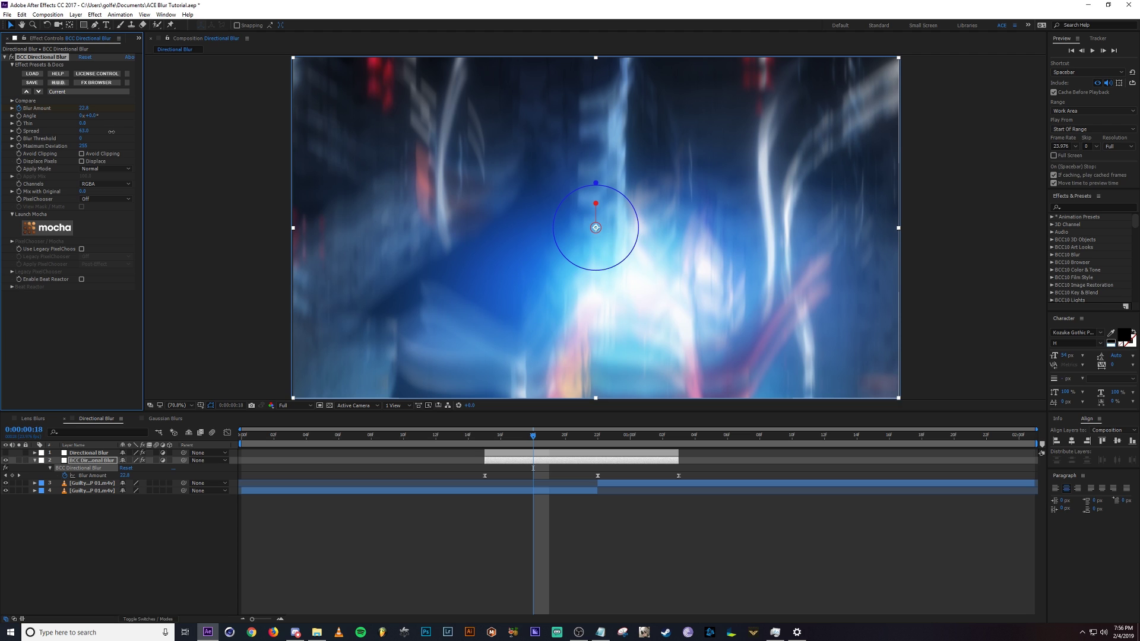
pyautogui.moveTo(533, 437); pyautogui.dragTo(523, 440)
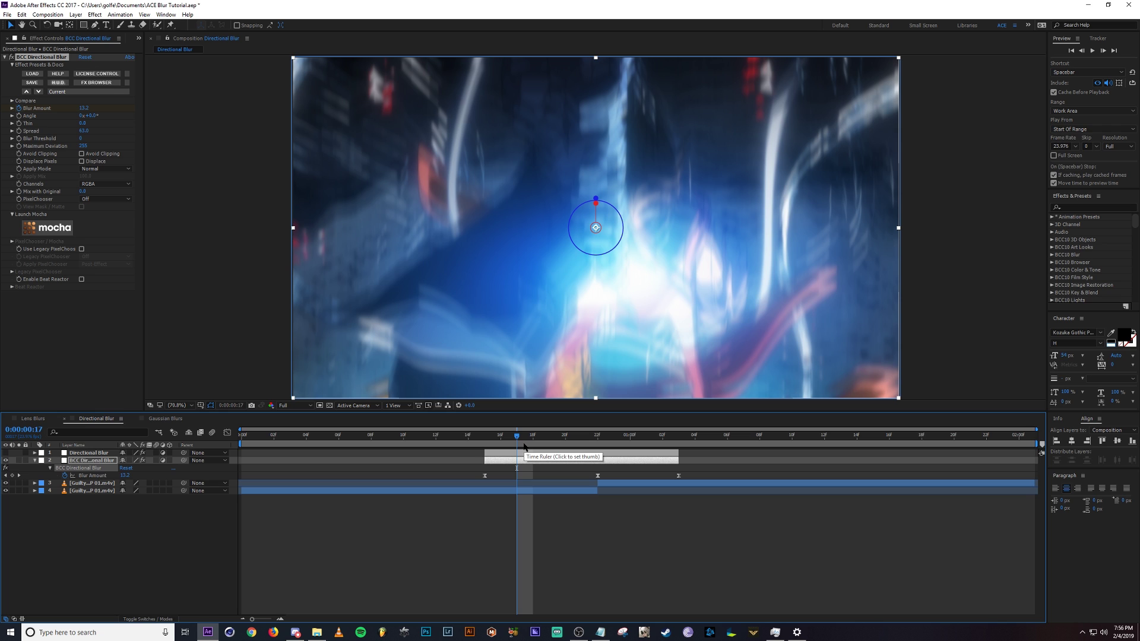
pyautogui.moveTo(523, 440); pyautogui.dragTo(549, 437)
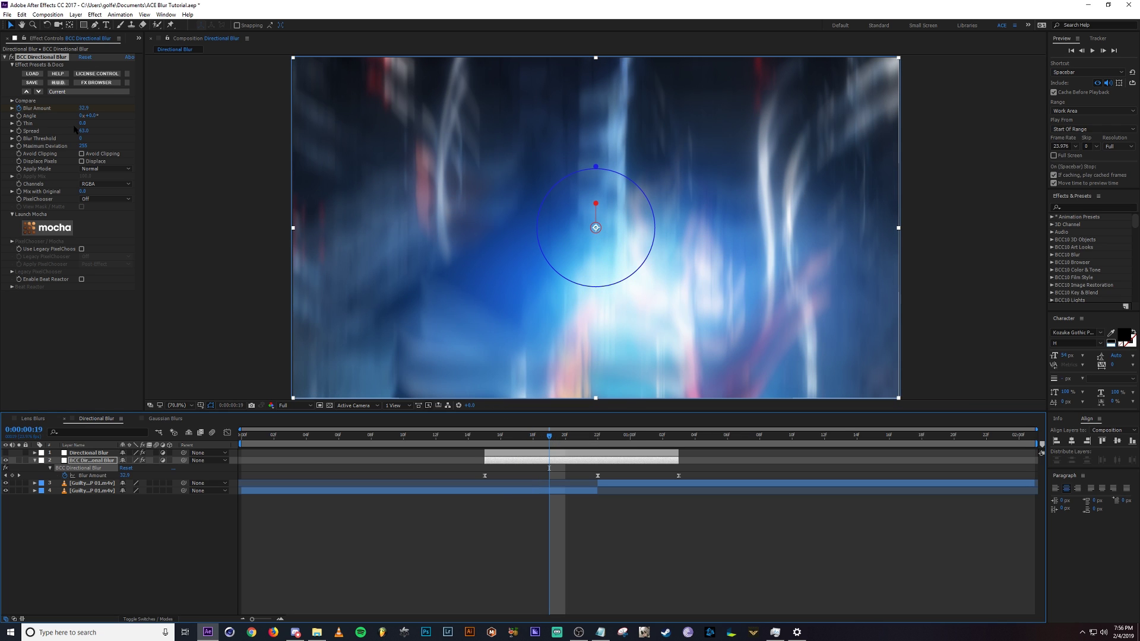
pyautogui.click(84, 130)
pyautogui.write('0')
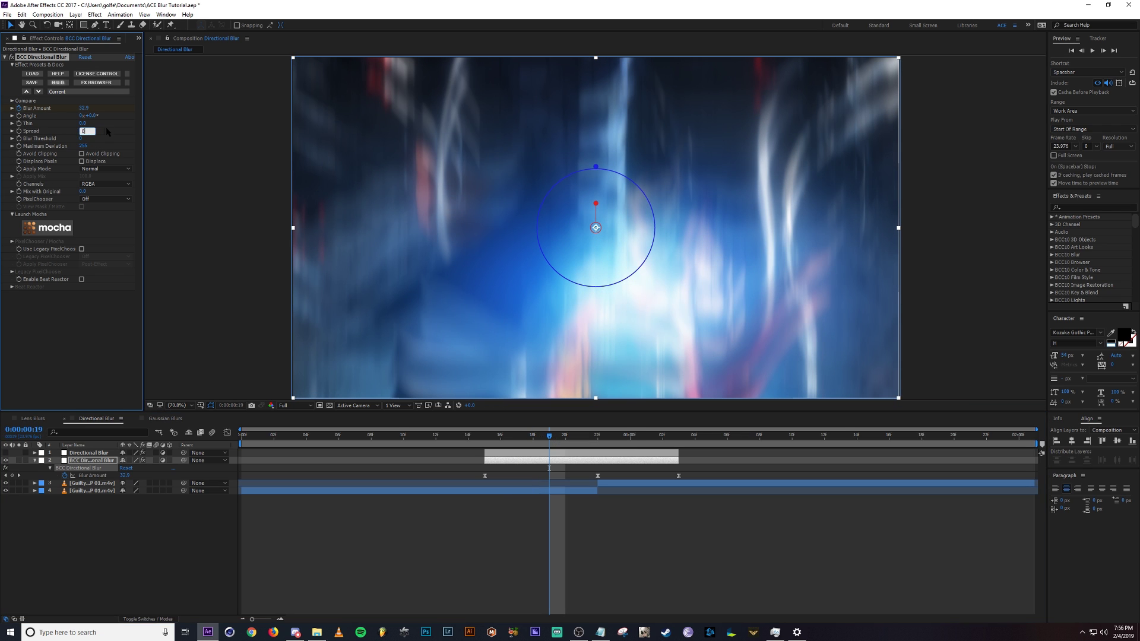
pyautogui.press('Return')
# Try a Blur Threshold of 17 on the BCC Directional Blur effect at frame 18 and undo it
pyautogui.click(567, 440)
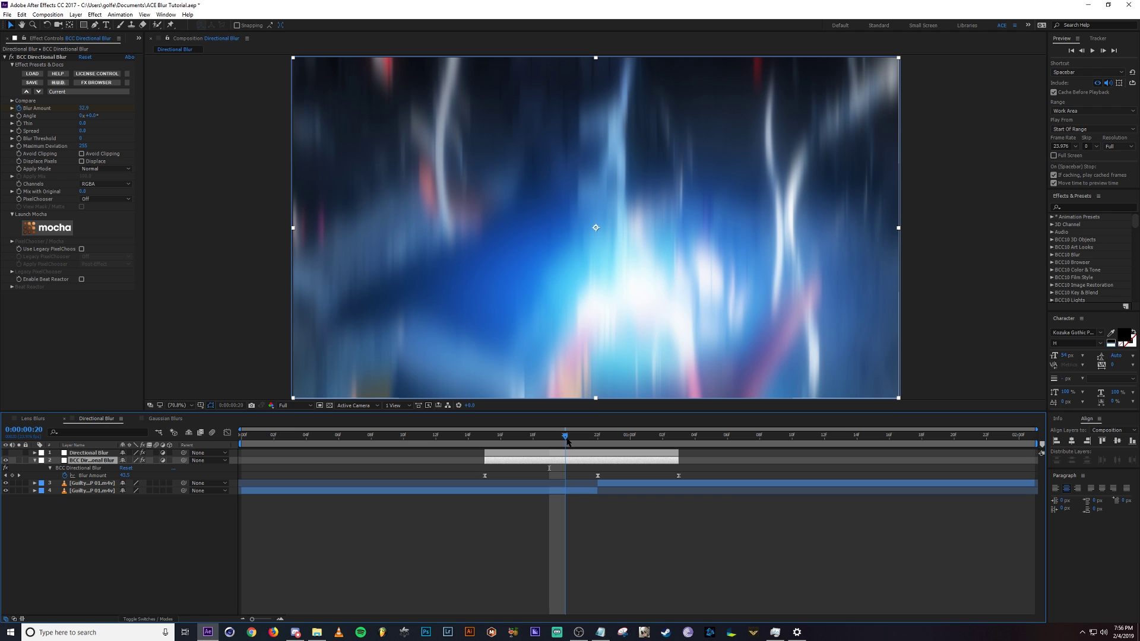
pyautogui.moveTo(567, 440); pyautogui.dragTo(534, 440)
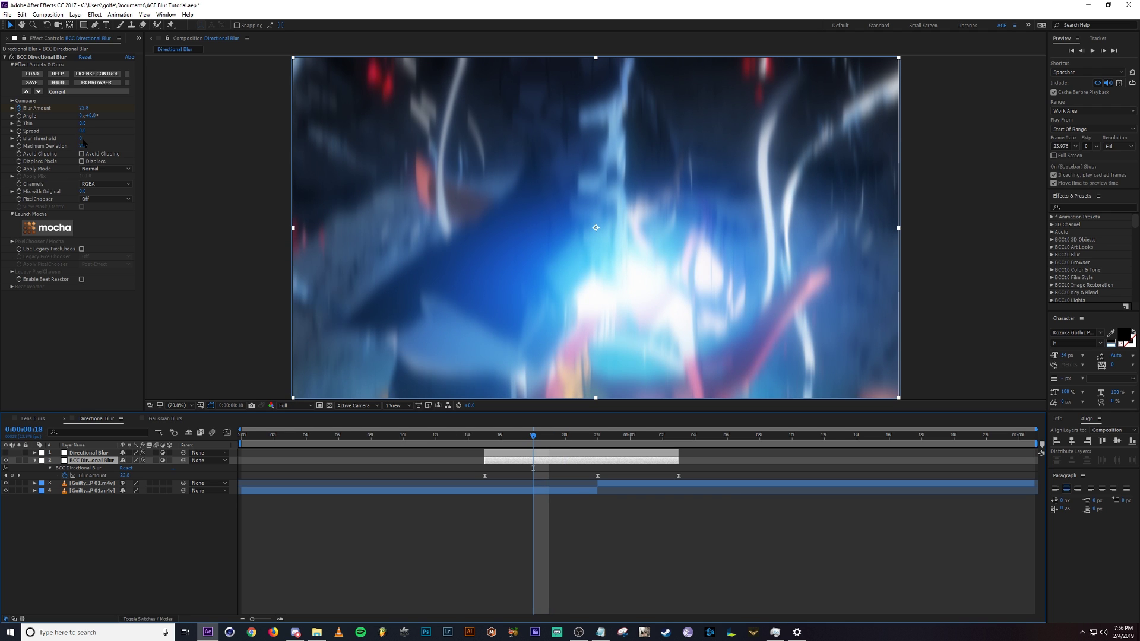
pyautogui.moveTo(81, 138); pyautogui.dragTo(157, 140)
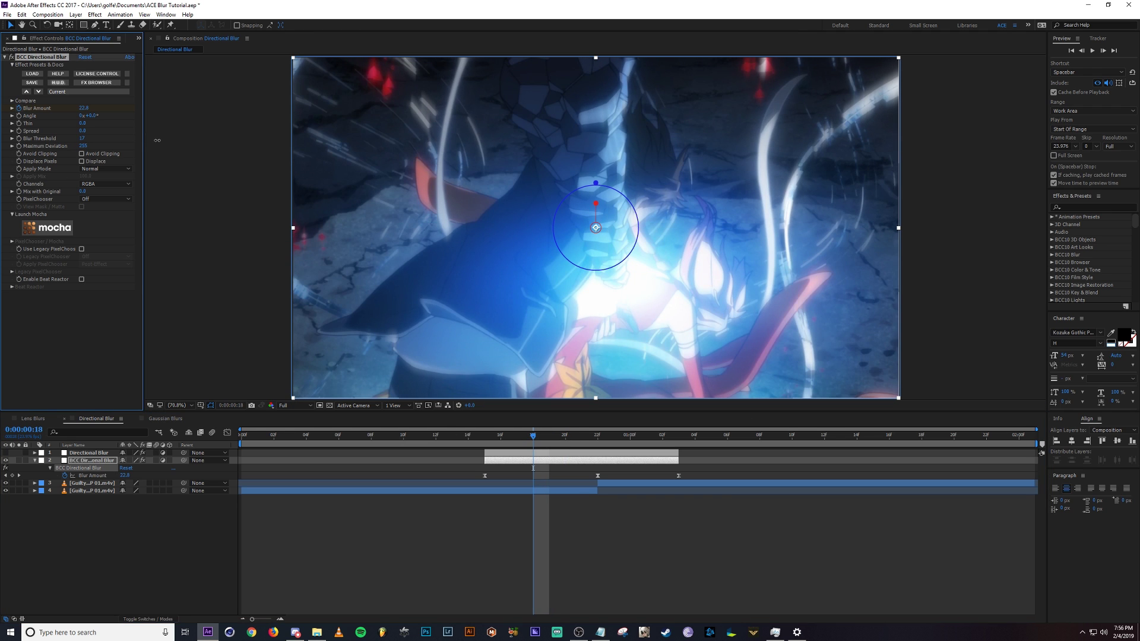
pyautogui.hotkey('ctrl', 'z')
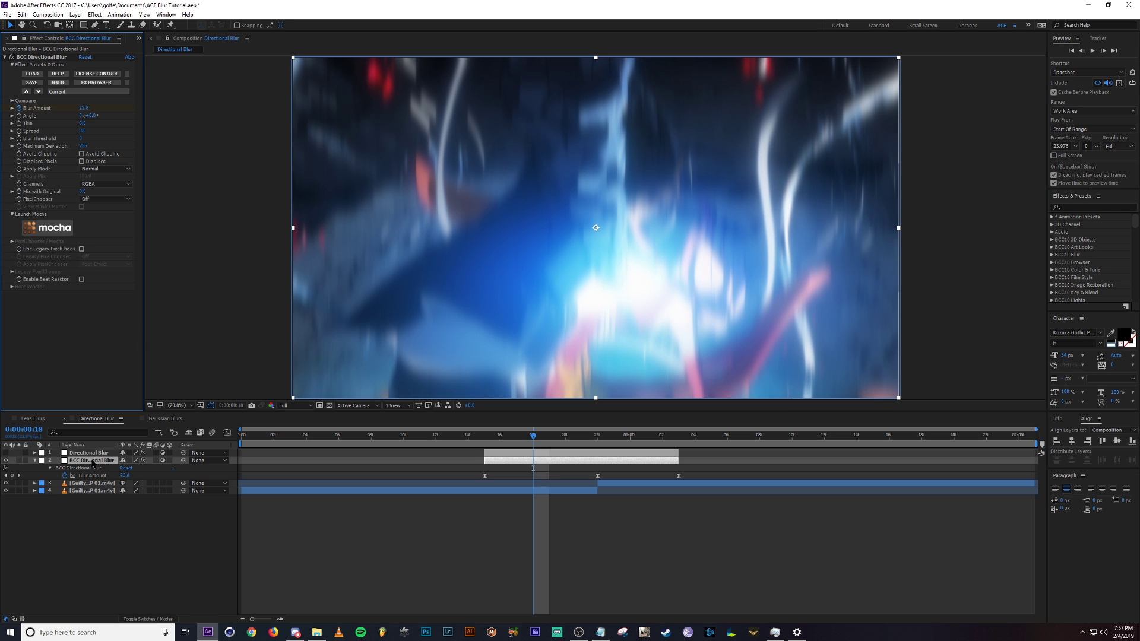
# Hide the BCC Directional Blur layer, show the Directional Blur layer, and reveal its keyframed Blur Length
pyautogui.click(75, 452)
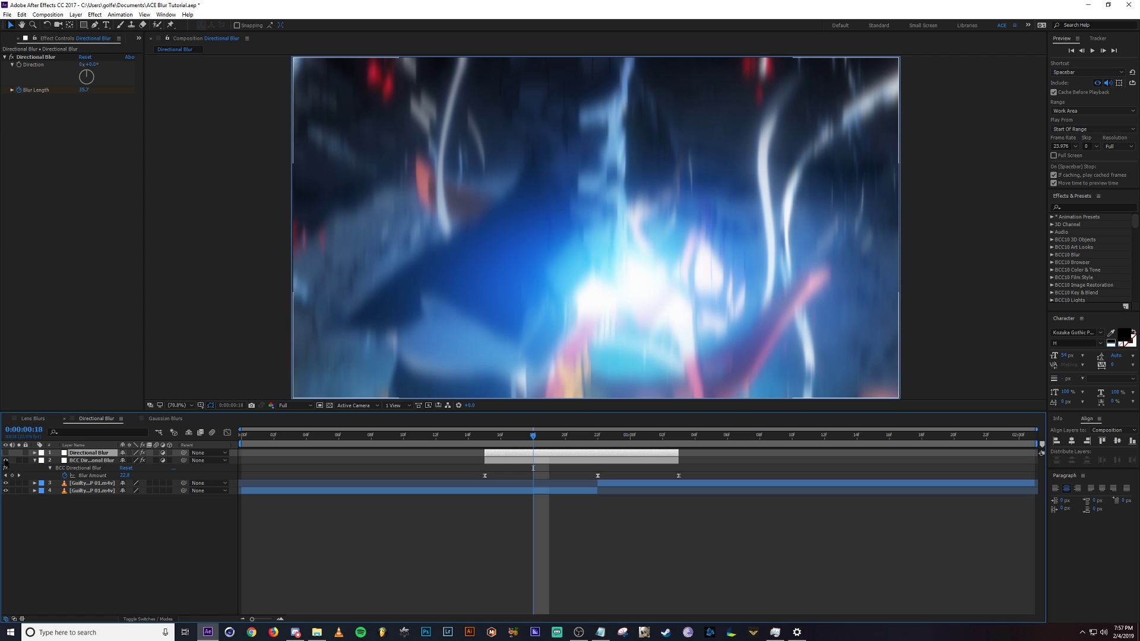
pyautogui.click(6, 452)
pyautogui.click(455, 534)
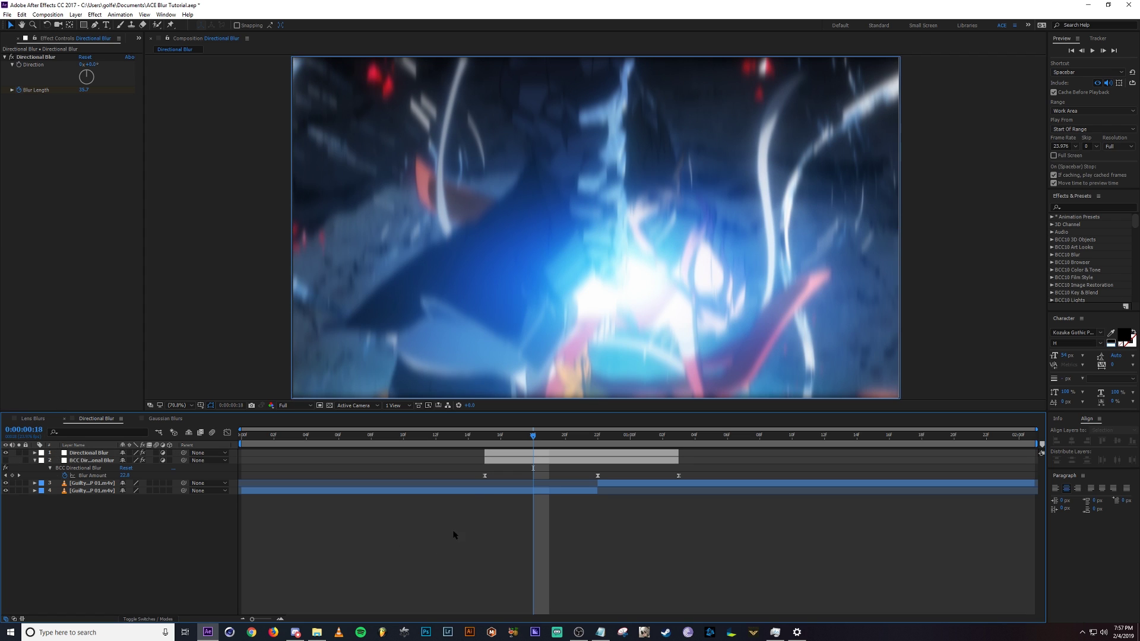
pyautogui.click(499, 454)
pyautogui.press('u')
pyautogui.click(364, 484)
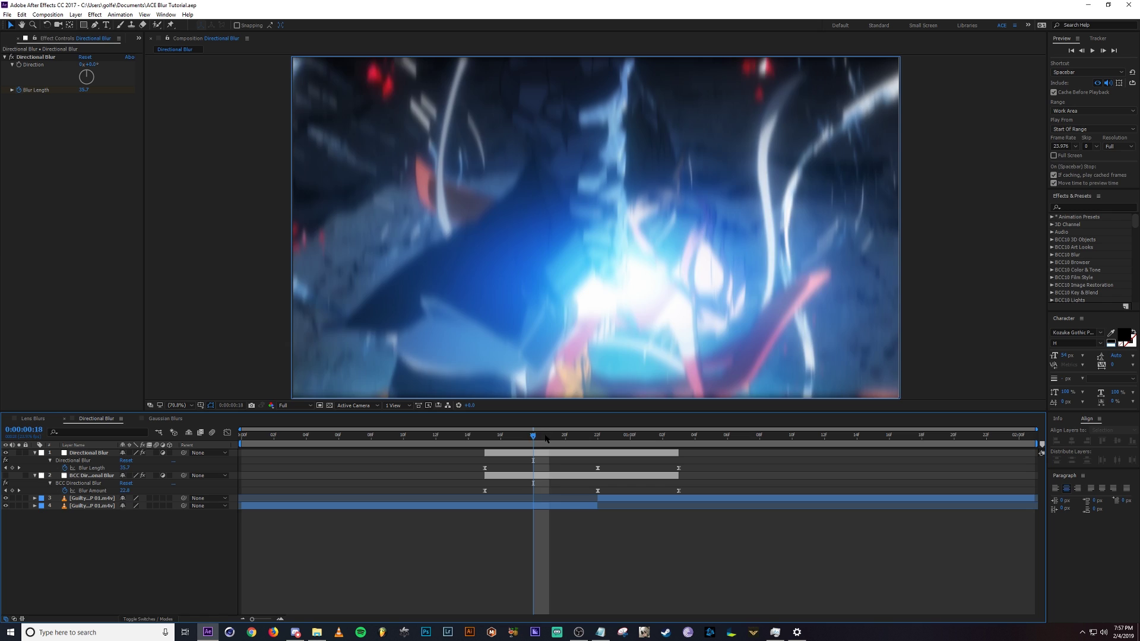
# Scrub through the frames leading up to the cut to examine the Directional Blur transition
pyautogui.press('k')
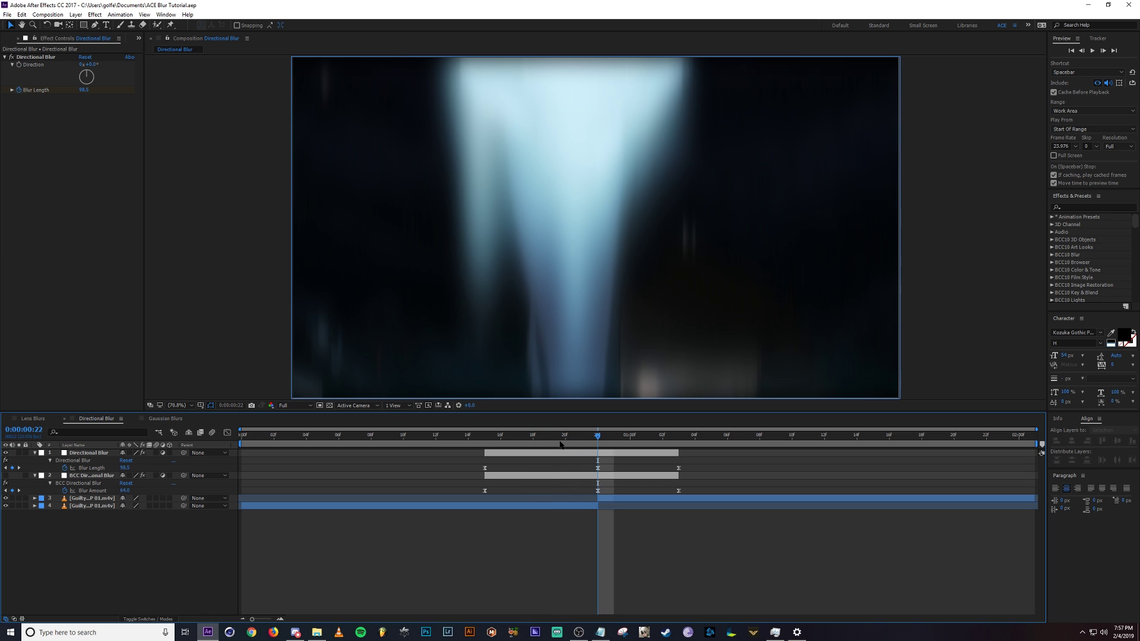
pyautogui.click(557, 441)
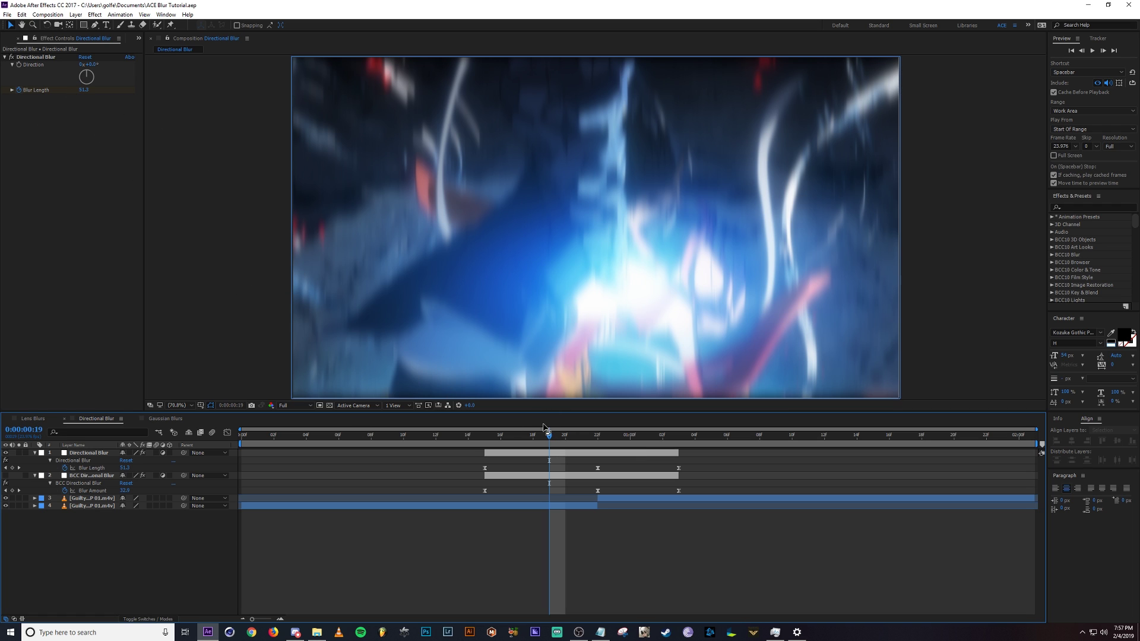
pyautogui.click(565, 436)
pyautogui.moveTo(574, 443); pyautogui.dragTo(602, 490)
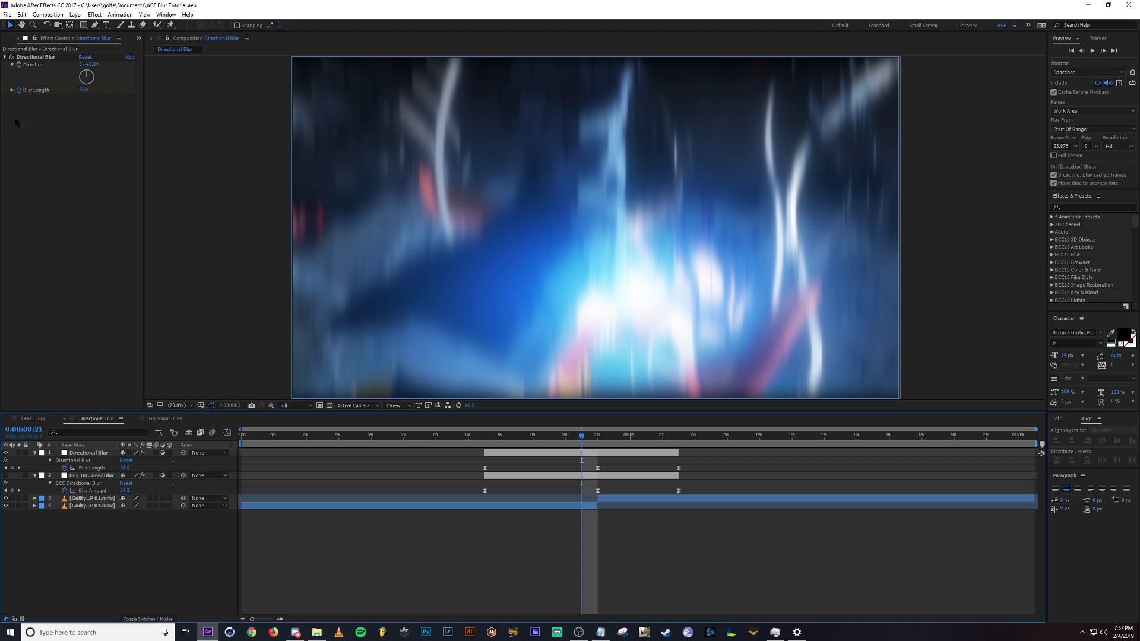
# Try removing the Blur Length keyframes from the Directional Blur effect, and undo the removal
pyautogui.click(19, 90)
pyautogui.click(19, 89)
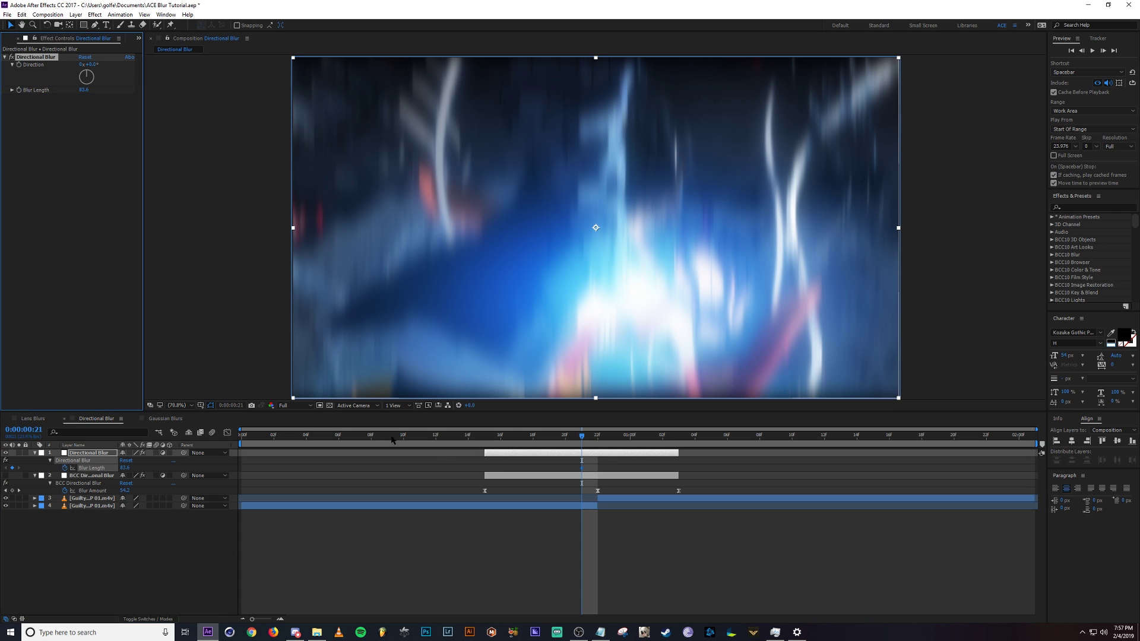
pyautogui.hotkey('ctrl', 'z')
pyautogui.hotkey('ctrl', 'z')
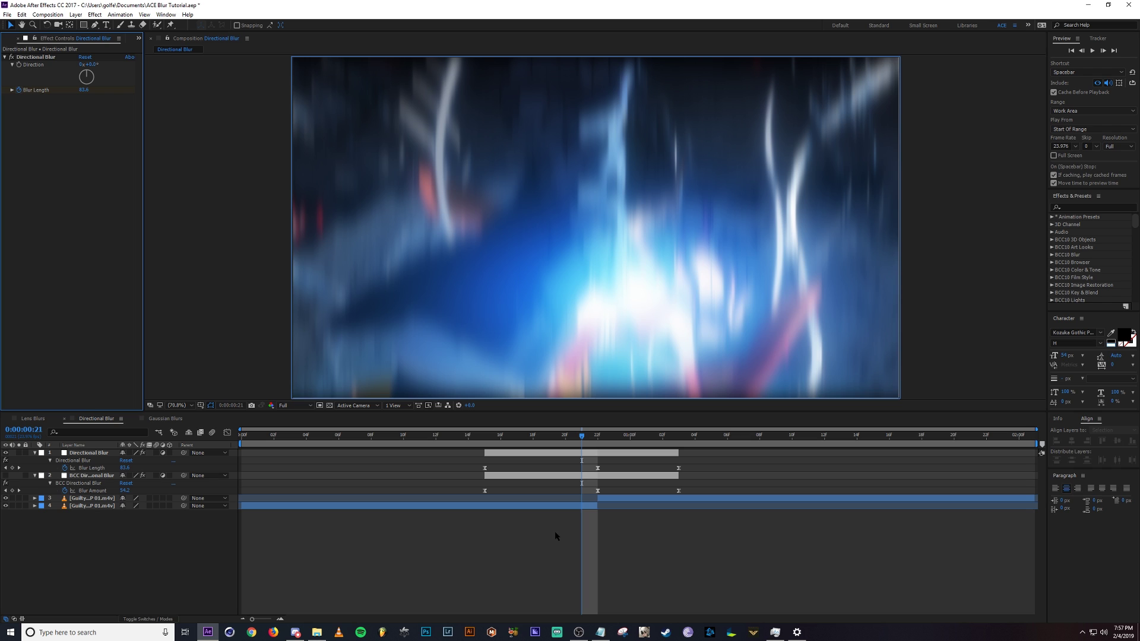
# Move the playhead to frame 20 and select the Directional Blur layer
pyautogui.click(565, 436)
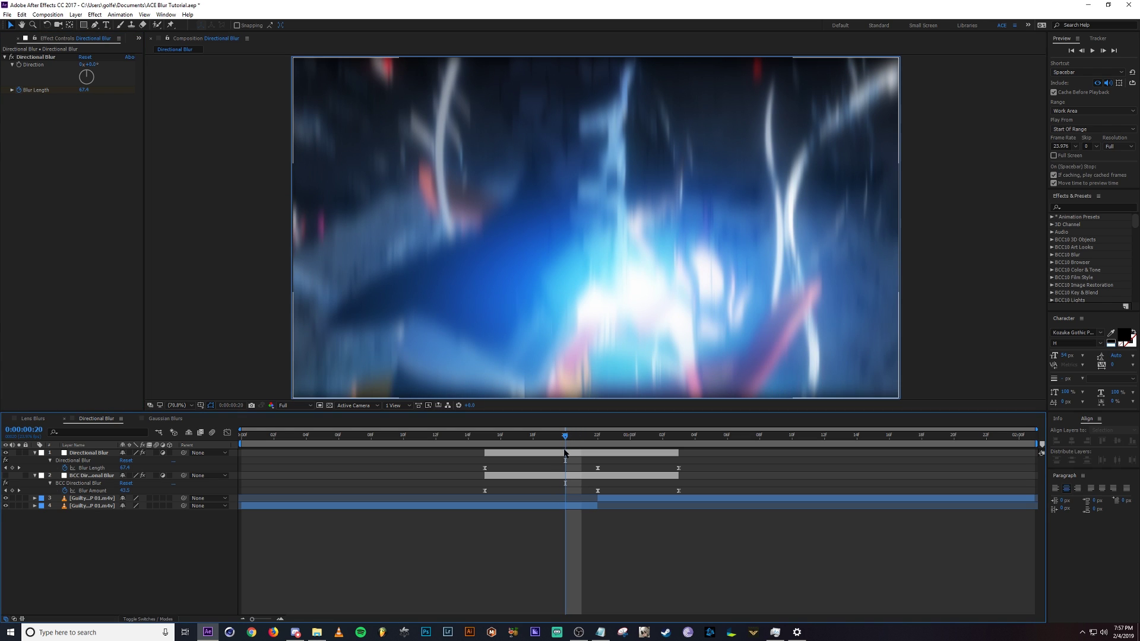
pyautogui.click(565, 454)
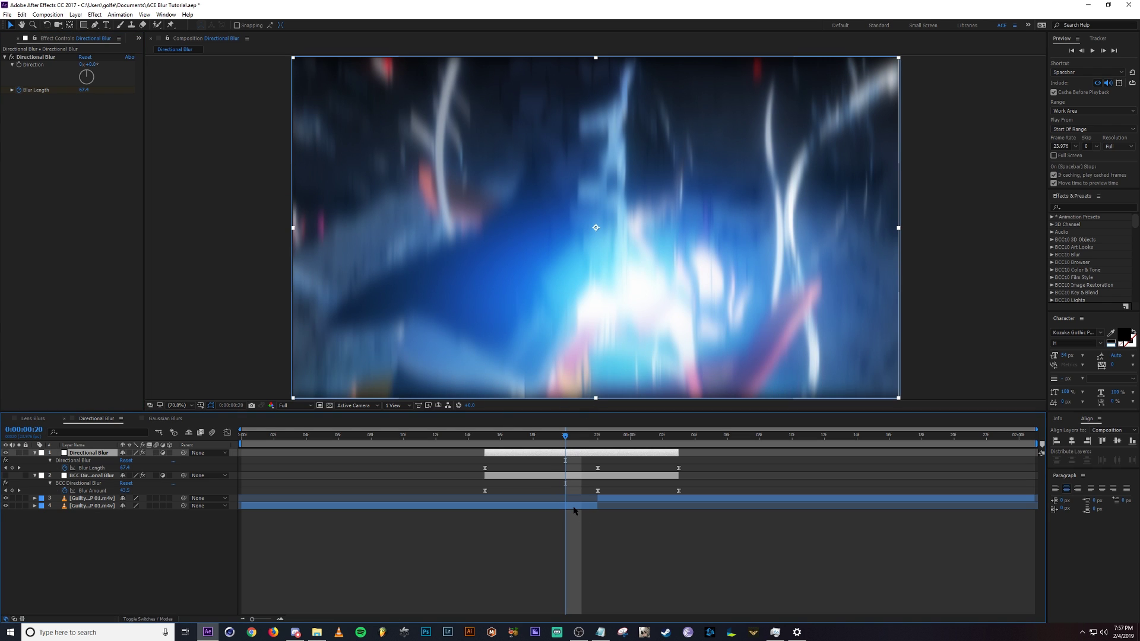
# Apply Motion Tile to the bottom clip layer, enable Mirror Edges, and increase the effect's Output Height
pyautogui.click(573, 506)
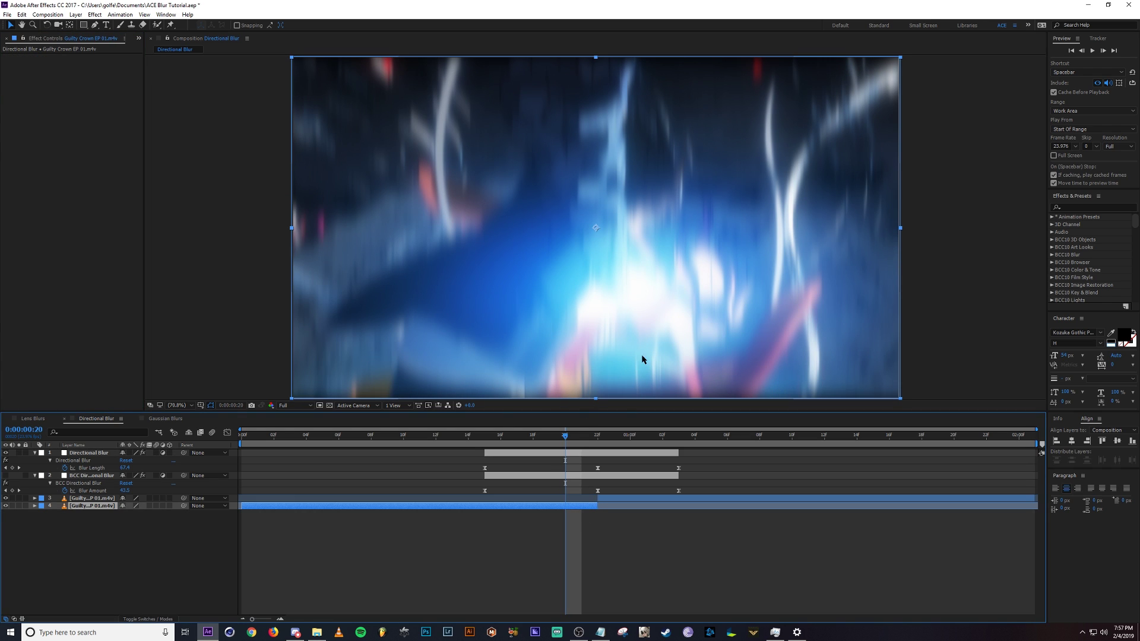
pyautogui.click(1062, 208)
pyautogui.write('motion tile')
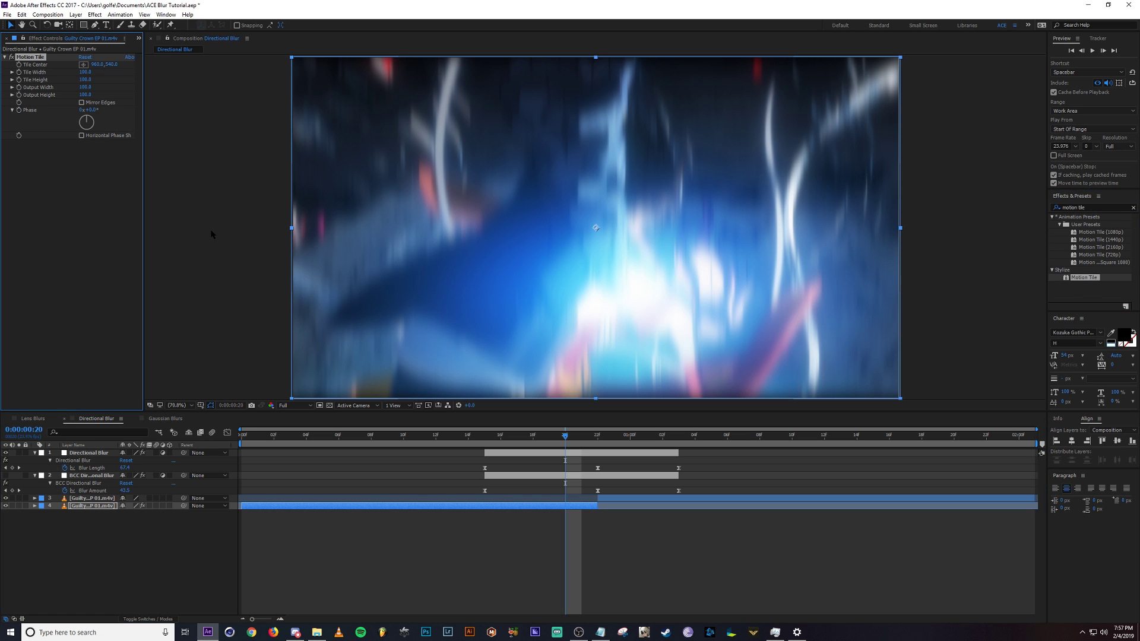
pyautogui.click(38, 171)
pyautogui.click(81, 102)
pyautogui.moveTo(85, 97); pyautogui.dragTo(97, 95)
pyautogui.click(465, 608)
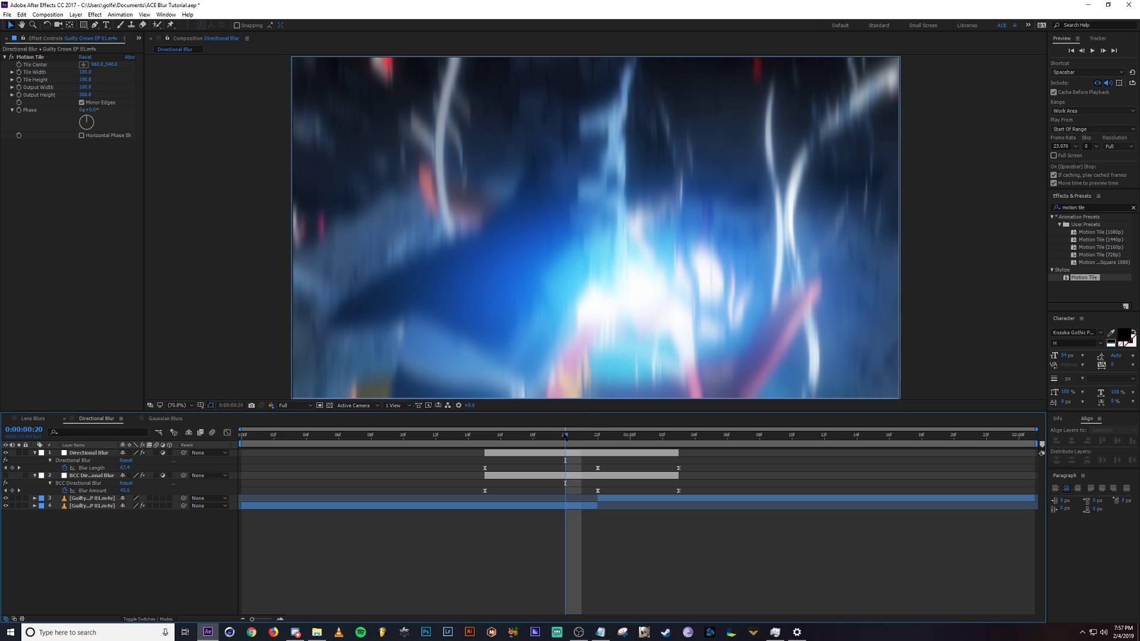
pyautogui.press('pageup')
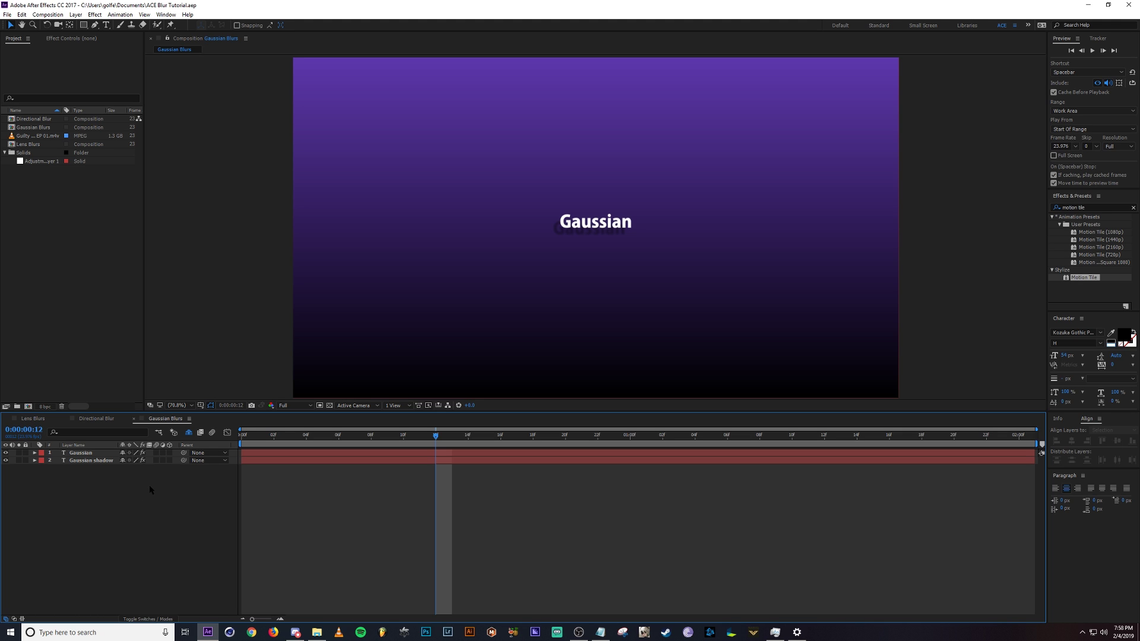
# In the Gaussian Blurs composition, show the Gaussian shadow layer's effect settings, hide the Gaussian text layer, and magnify the preview to 100%
pyautogui.click(104, 454)
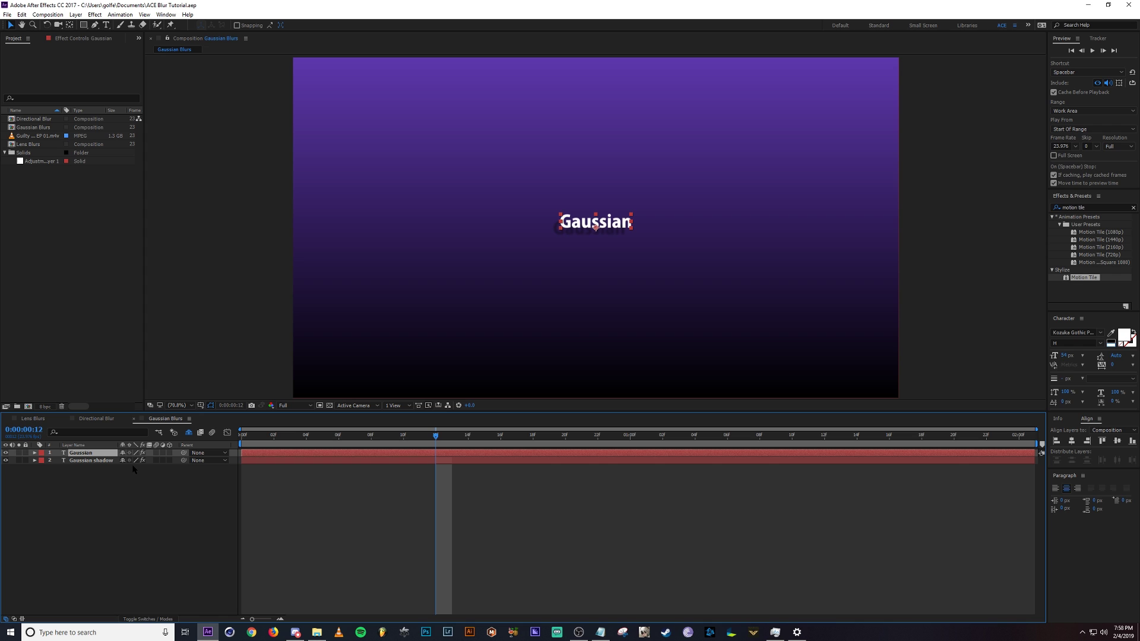
pyautogui.keyDown('ctrl'); pyautogui.click(92, 461); pyautogui.keyUp('ctrl')
pyautogui.click(97, 461)
pyautogui.click(85, 39)
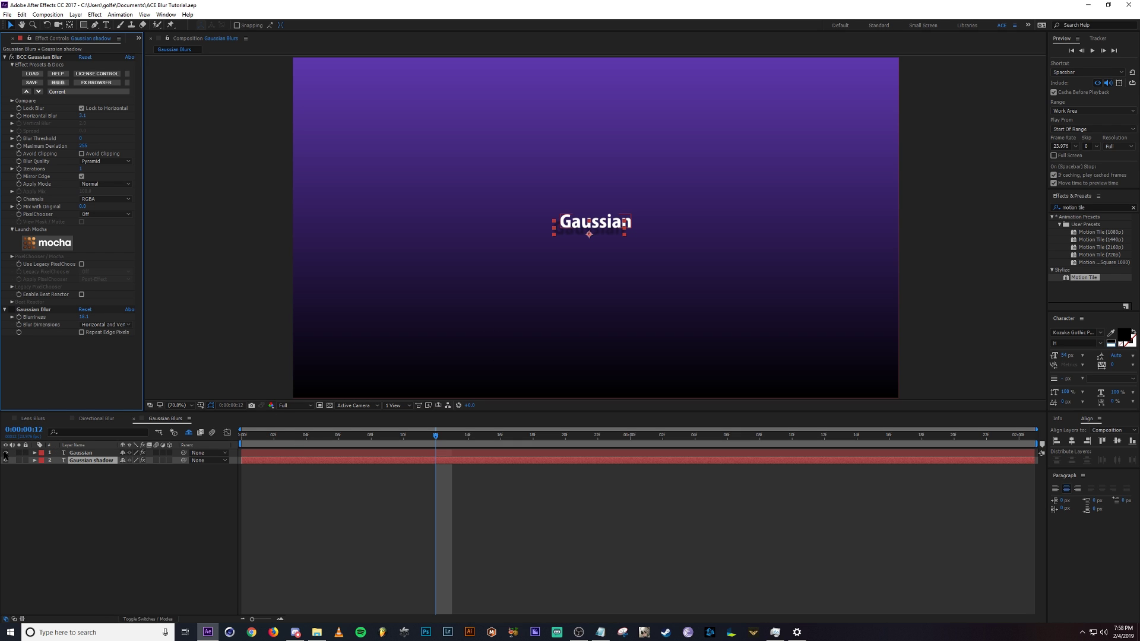
pyautogui.click(6, 453)
pyautogui.click(99, 462)
pyautogui.press('.')
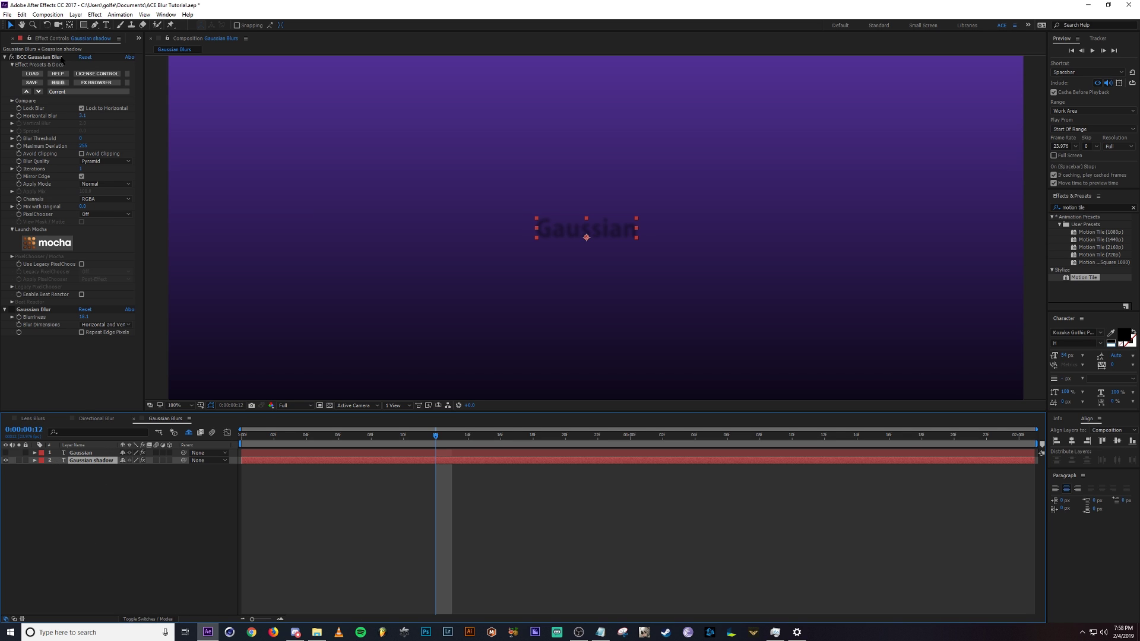
# Compare BCC Gaussian Blur with the built-in Gaussian Blur on the shadow layer by toggling them, and show the Gaussian text layer again
pyautogui.click(11, 57)
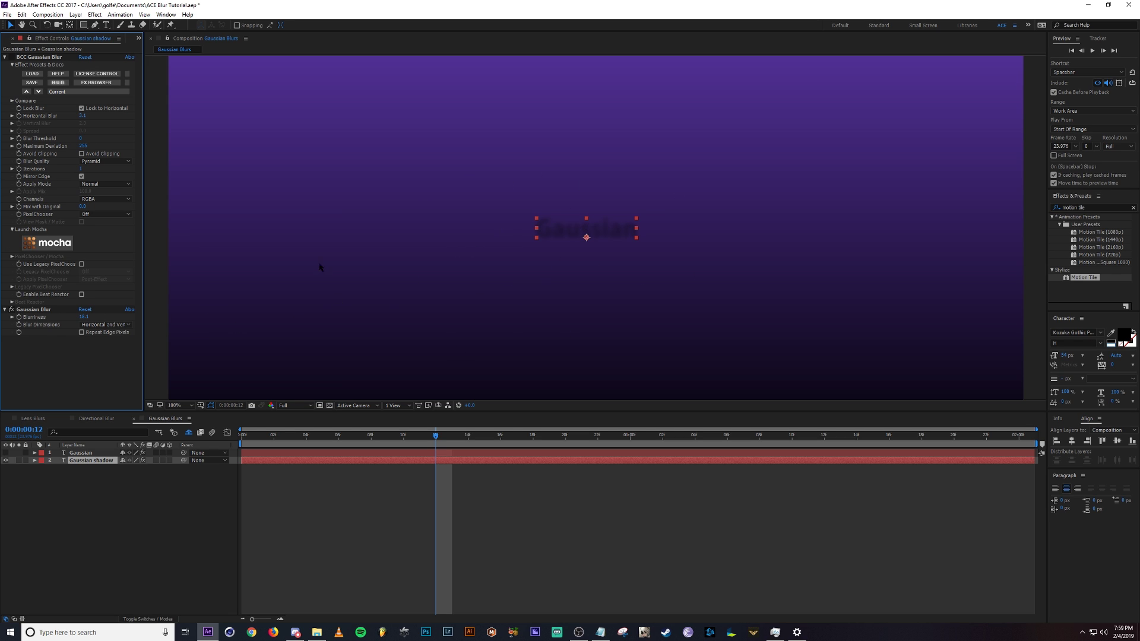
pyautogui.click(11, 309)
pyautogui.click(11, 57)
pyautogui.click(5, 453)
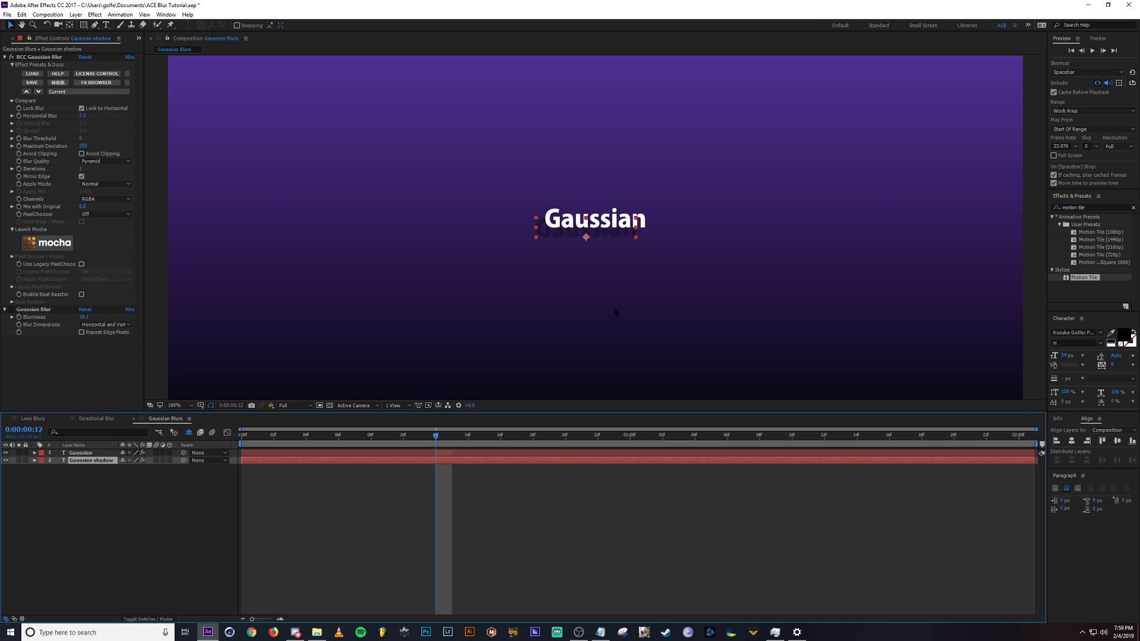
# Enable BCC Gaussian Blur on the Gaussian text layer, reduce its Horizontal Blur, and disable the effect again
pyautogui.click(83, 453)
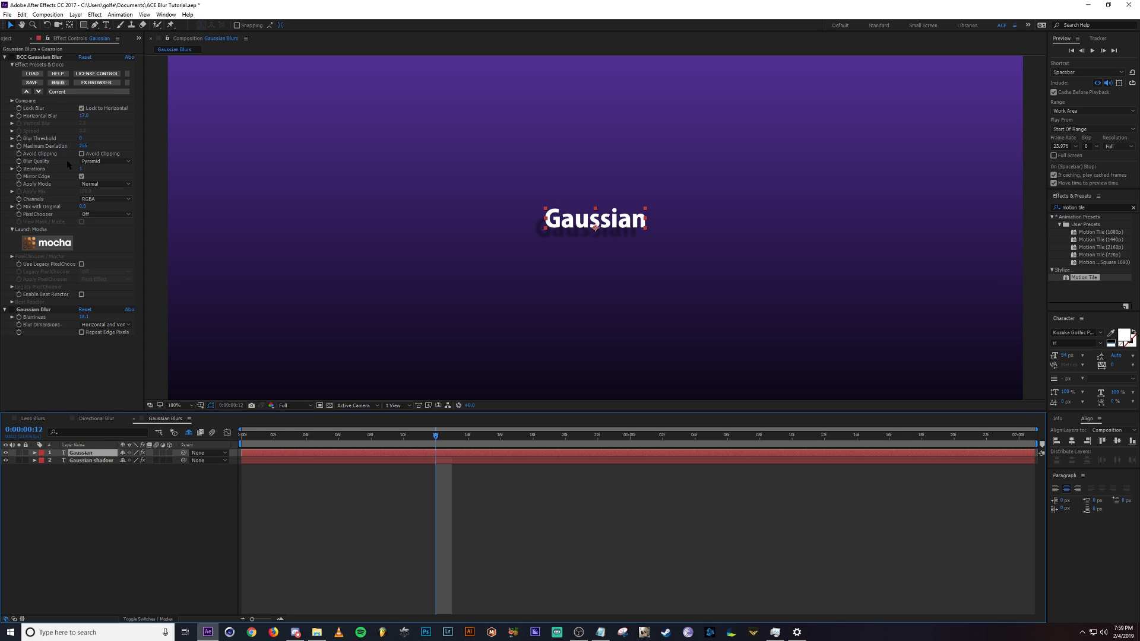
pyautogui.click(12, 57)
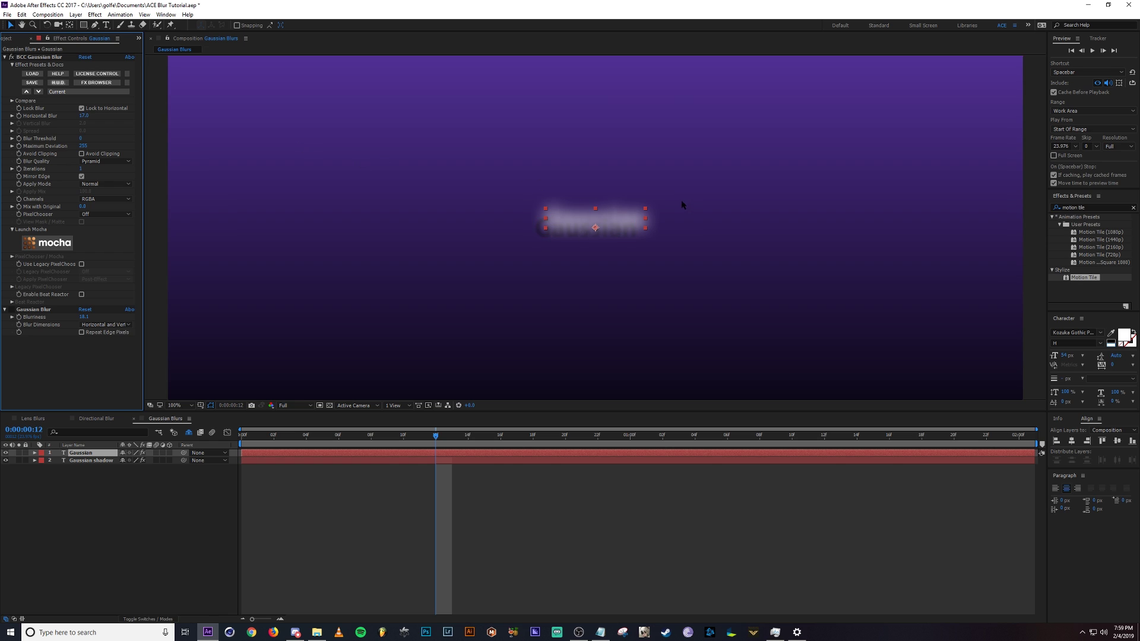
pyautogui.moveTo(84, 116); pyautogui.dragTo(77, 116)
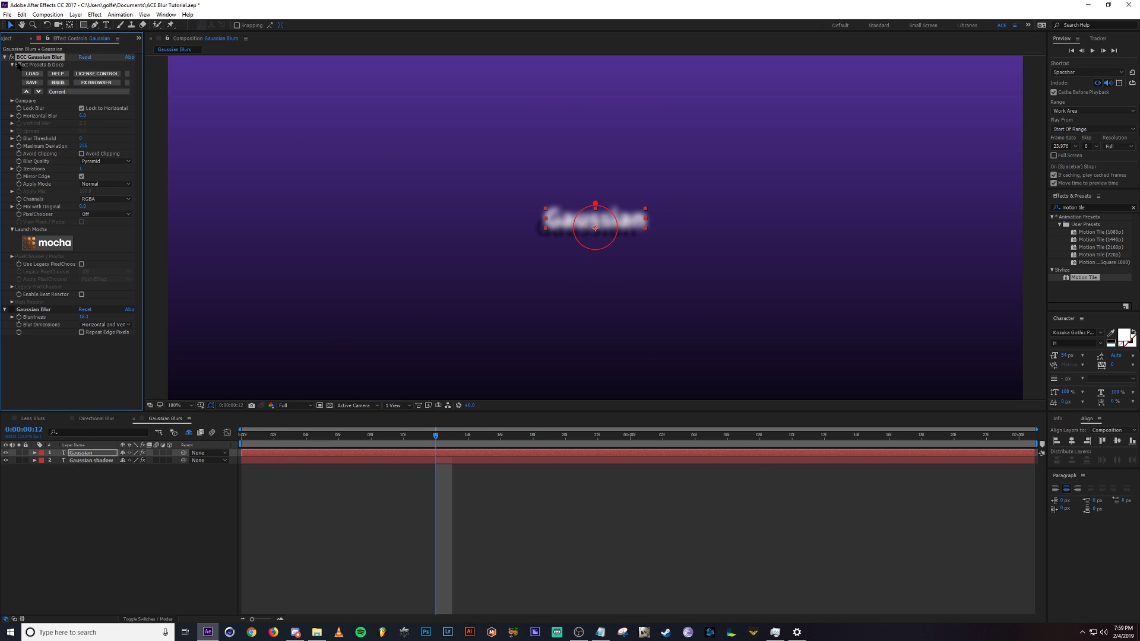
pyautogui.click(12, 57)
# Apply BCC Fast Lens Blur to the Gaussian text layer and reduce its Iris Scale to 0
pyautogui.click(1092, 207)
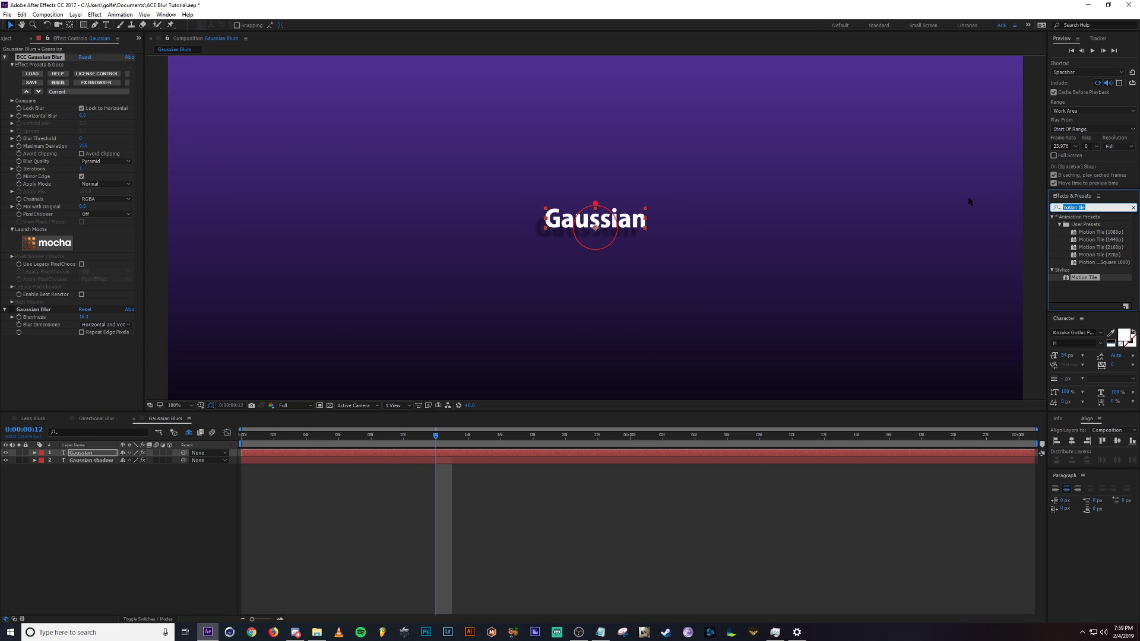
pyautogui.write('lens blur')
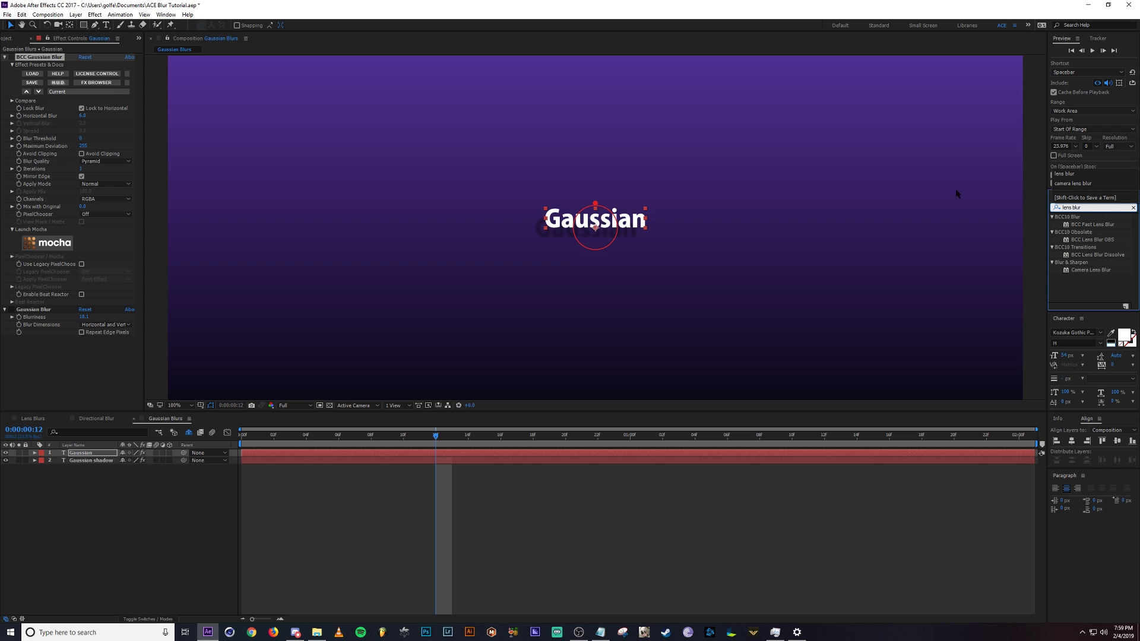
pyautogui.doubleClick(1072, 224)
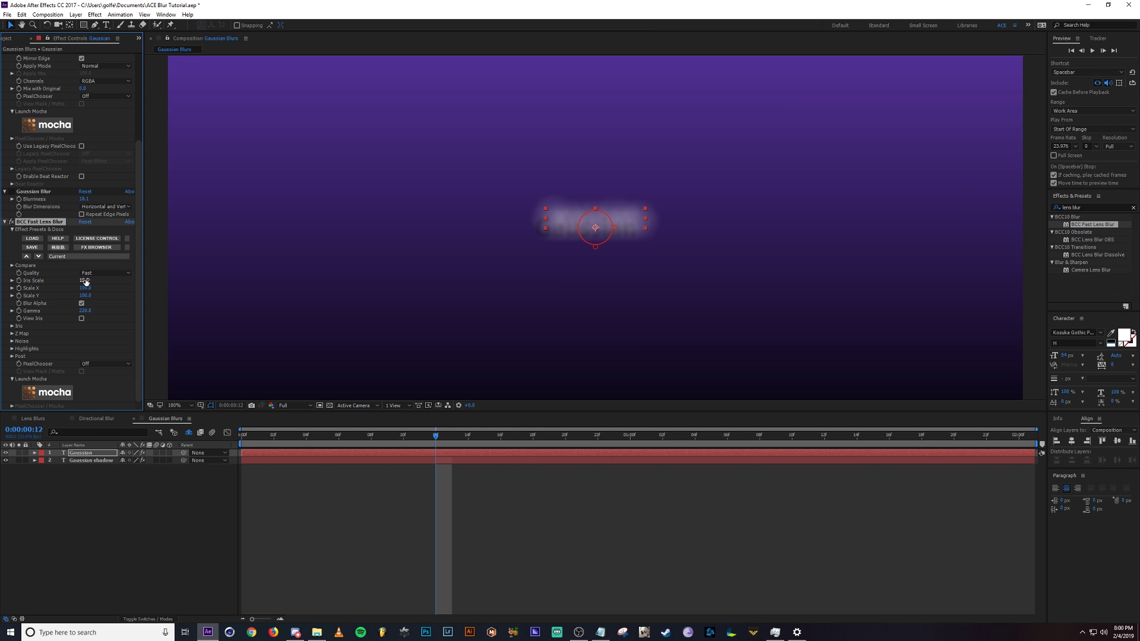
pyautogui.moveTo(69, 281)
pyautogui.mouseDown()
pyautogui.moveTo(95, 280)
pyautogui.moveTo(58, 280)
pyautogui.moveTo(71, 282)
pyautogui.mouseUp()
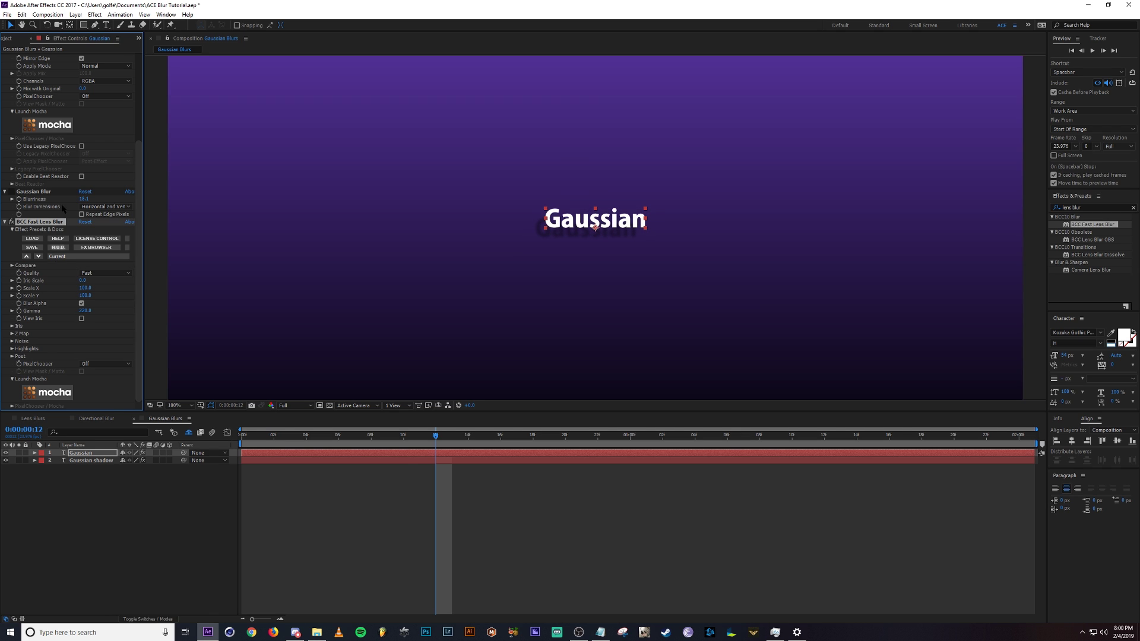
# Review the effect settings on the Gaussian text layer and delete the BCC Fast Lens Blur effect
pyautogui.scroll(3, 60, 173)
pyautogui.scroll(2, 52, 138)
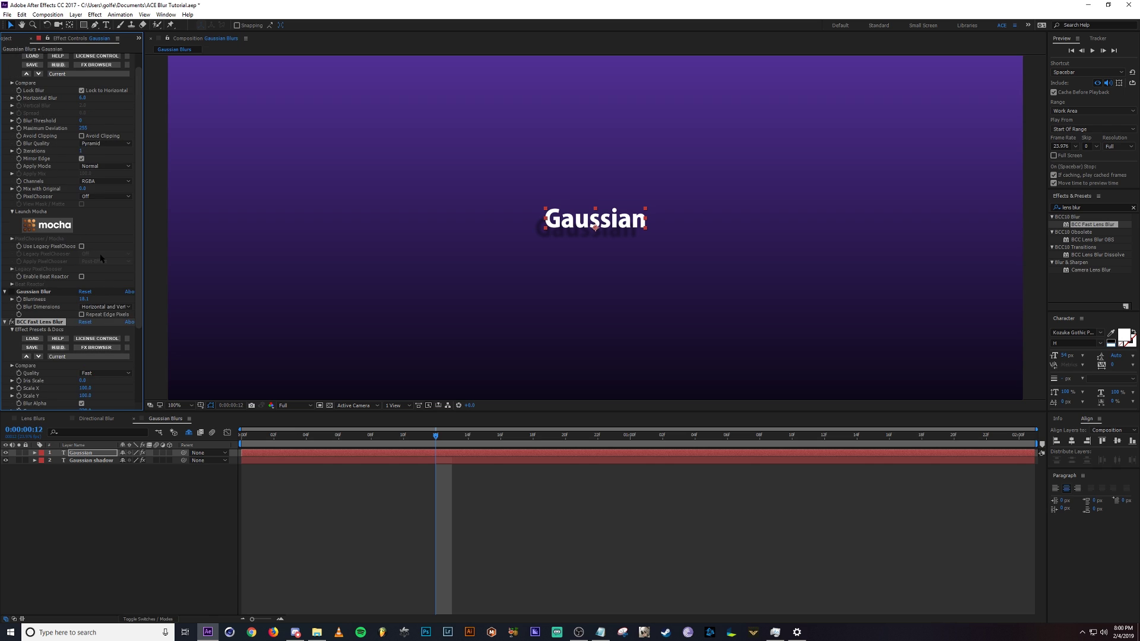
pyautogui.scroll(-4, 52, 137)
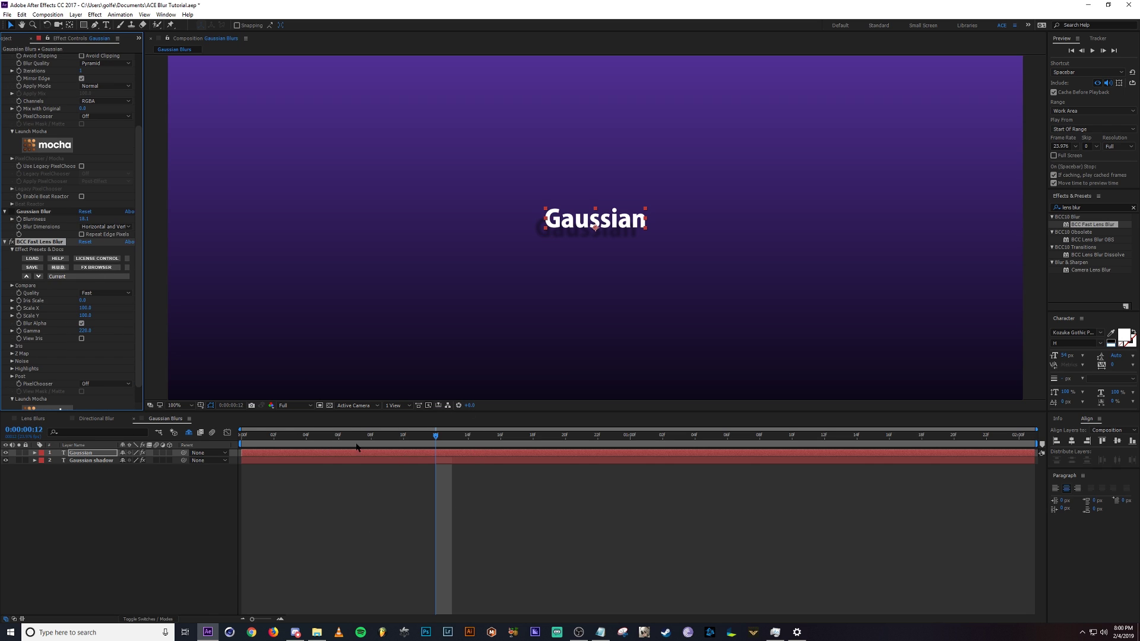
pyautogui.press('Delete')
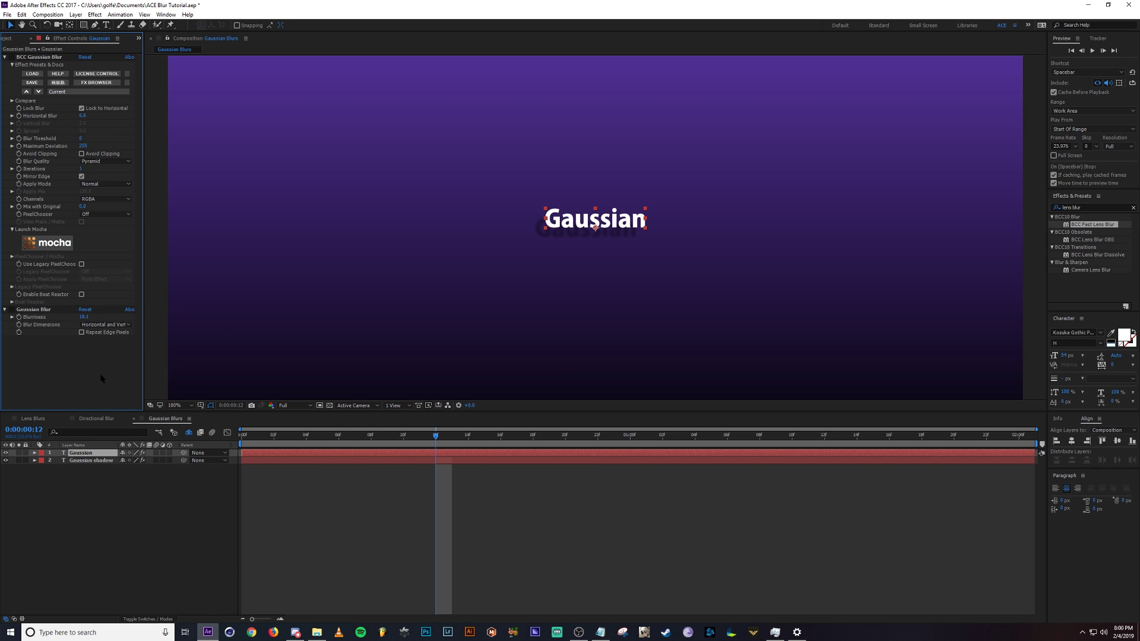
# Deselect the Gaussian text layer, move the playhead to frame 22, and magnify the preview to 200%
pyautogui.click(203, 555)
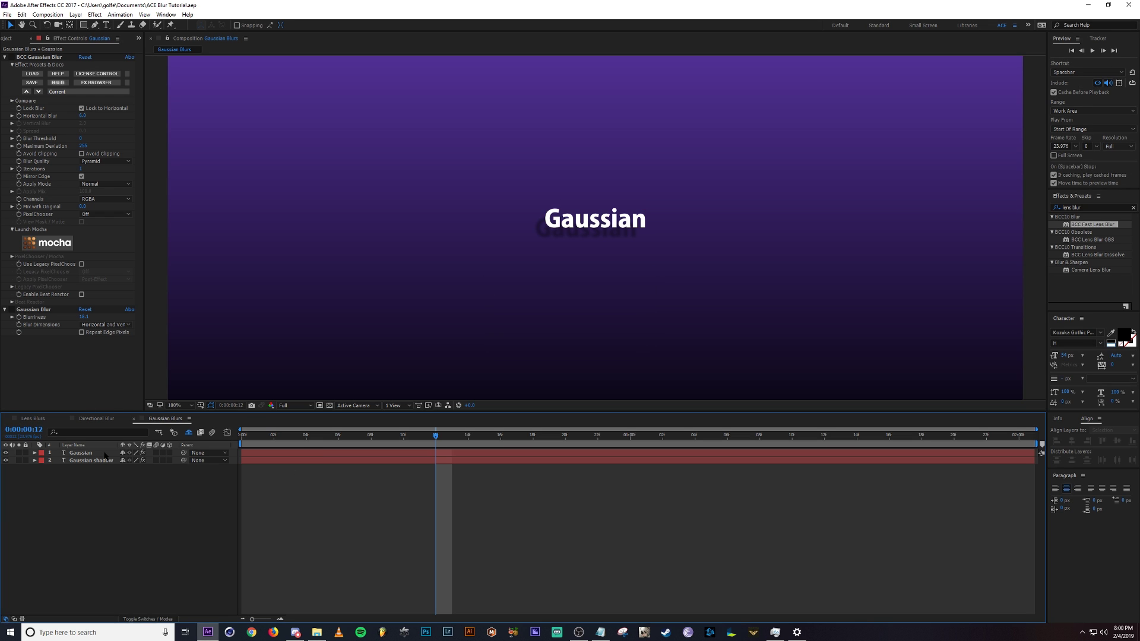
pyautogui.moveTo(439, 438); pyautogui.dragTo(598, 438)
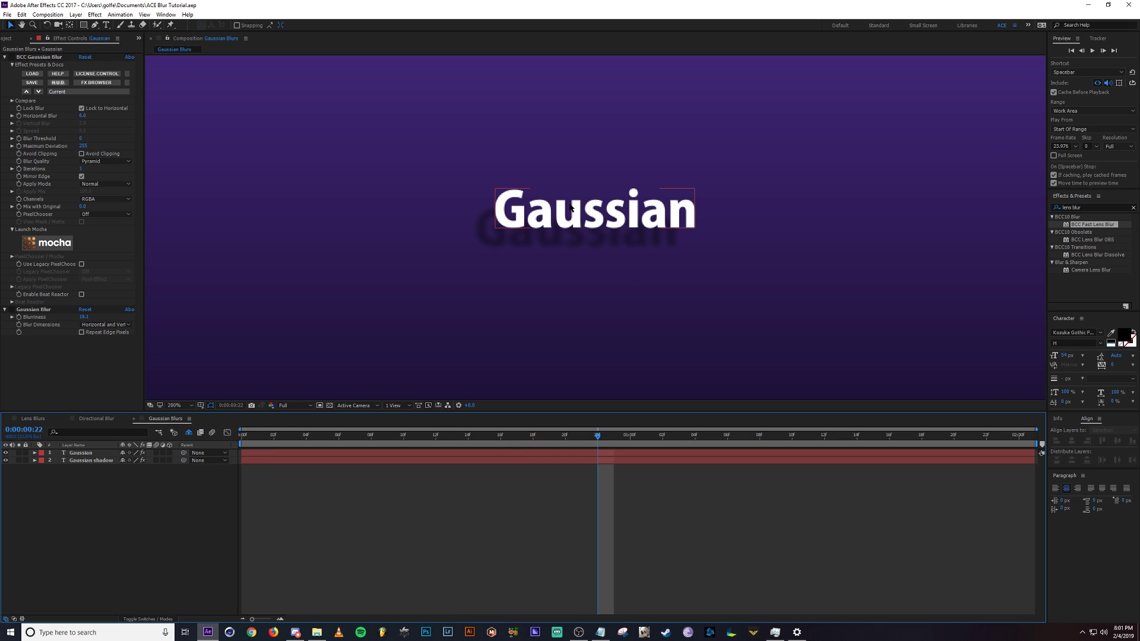